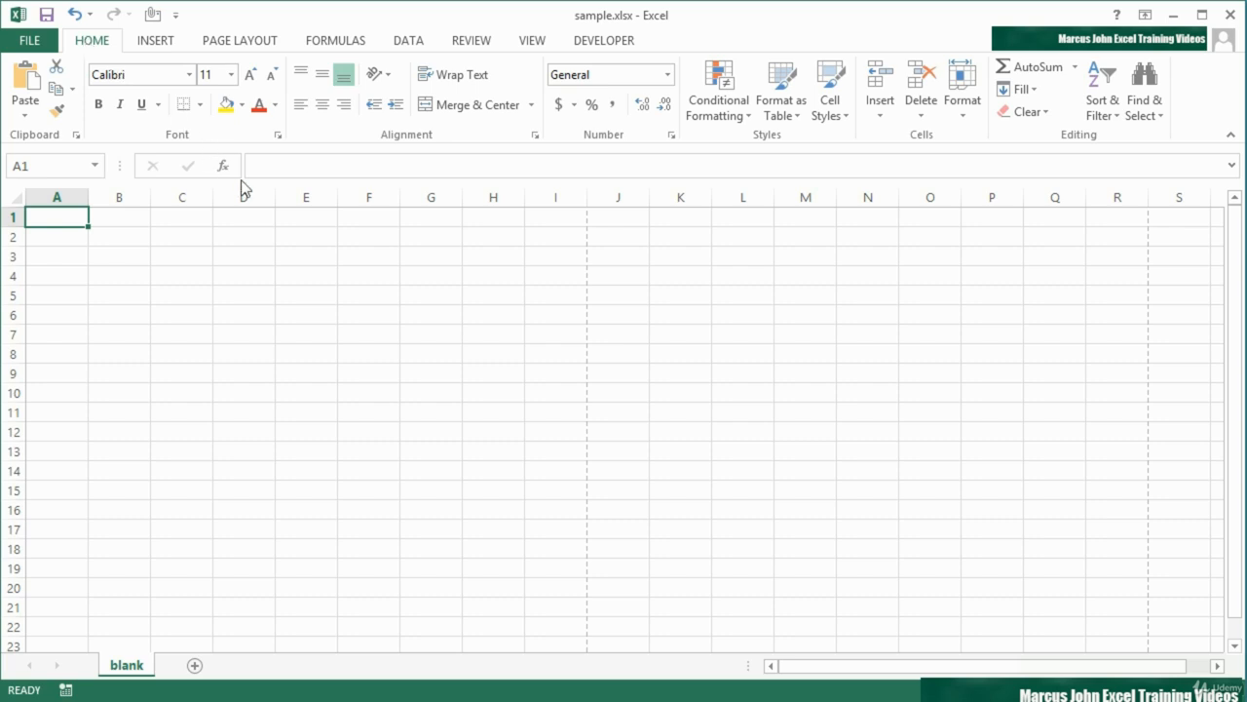
Hide the row and column headings, and select several cells to read their references in the Name Box
{"action": "left_click", "coordinate": [533, 43]}
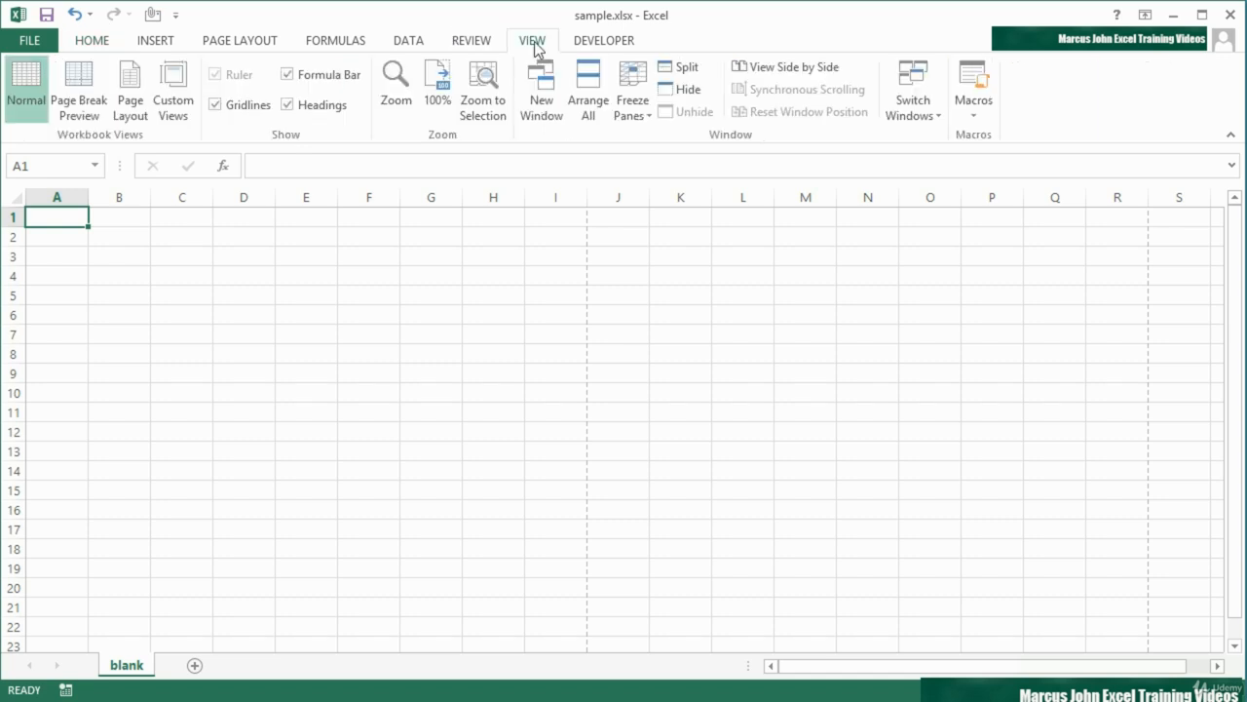
{"action": "left_click", "coordinate": [286, 107]}
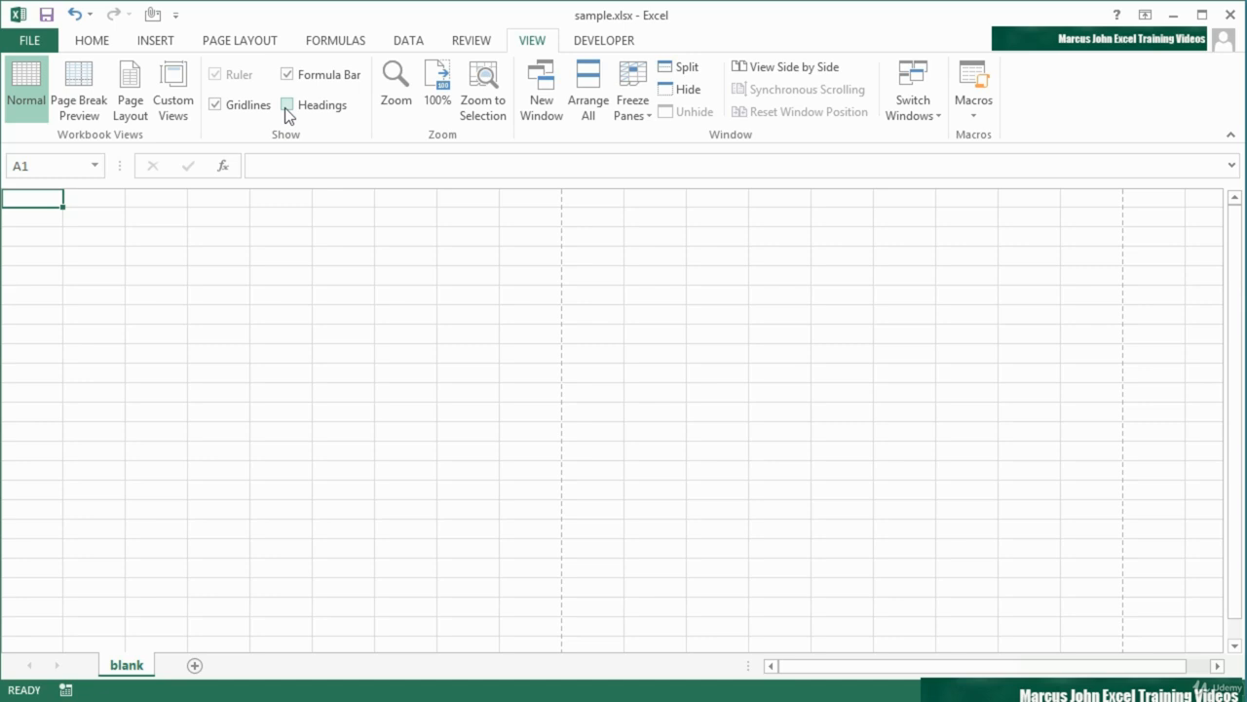
{"action": "left_click", "coordinate": [449, 436]}
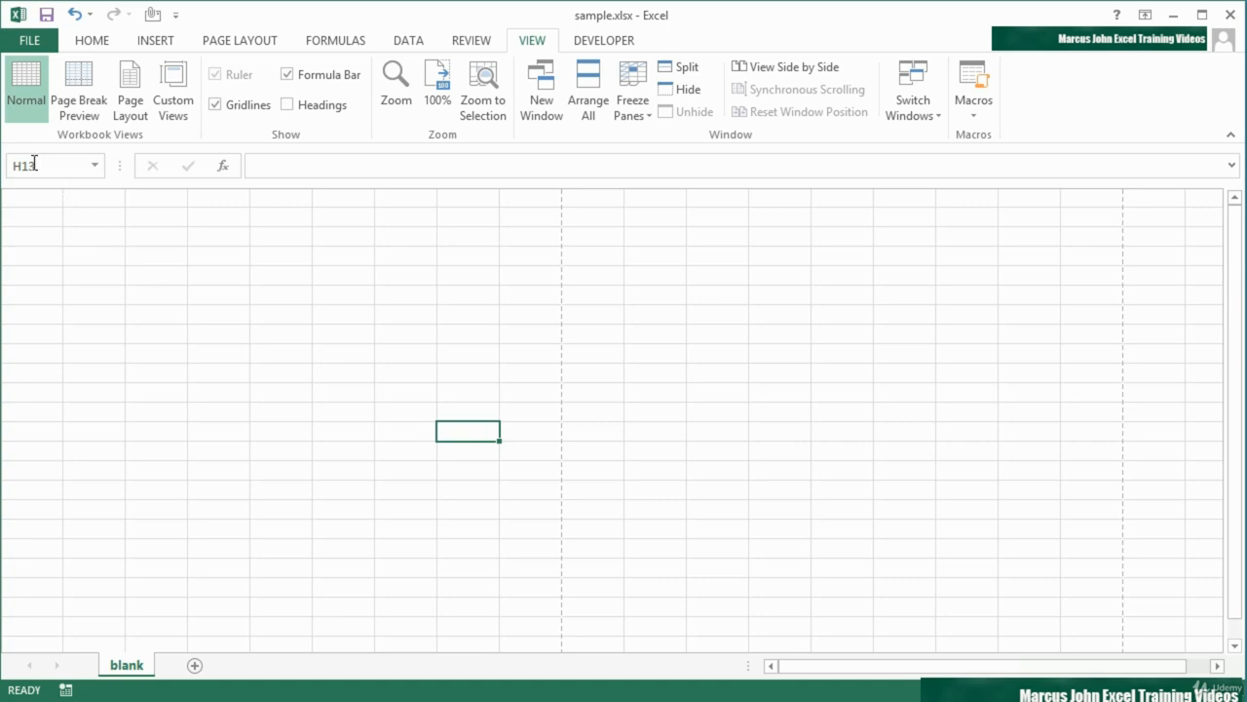
{"action": "left_click", "coordinate": [350, 377]}
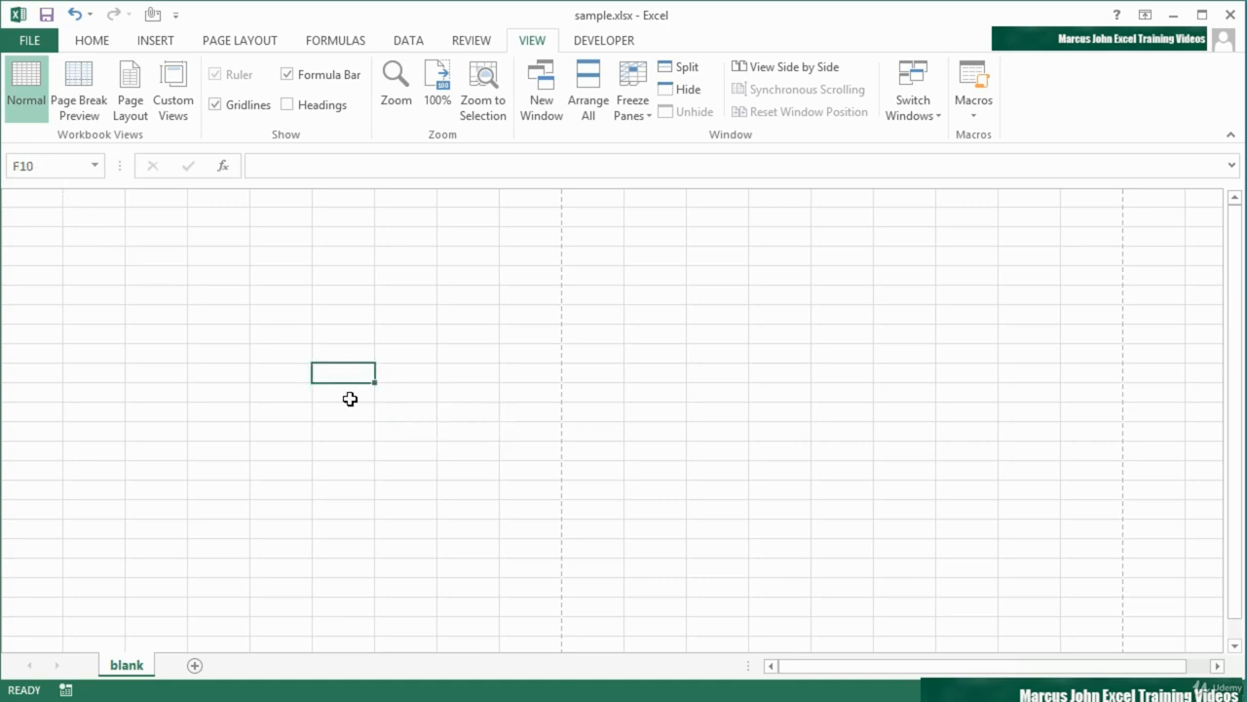
{"action": "left_click", "coordinate": [350, 433]}
{"action": "left_click", "coordinate": [426, 455]}
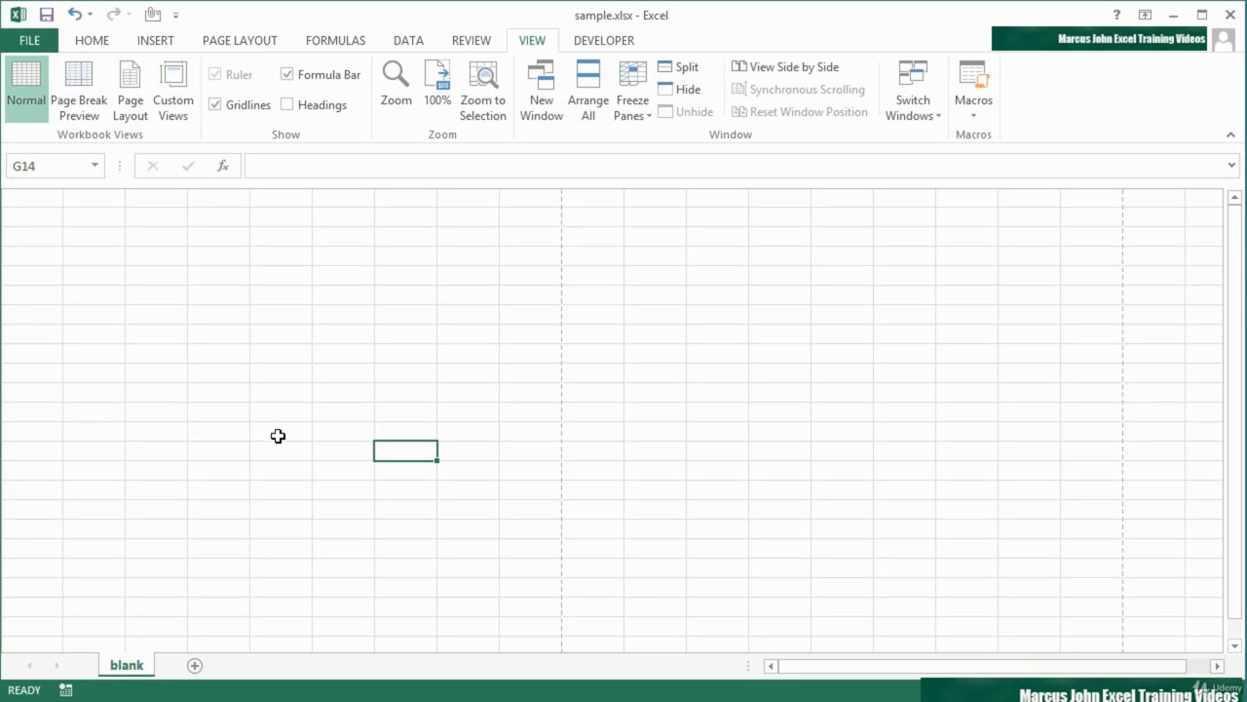
Hide the formula bar and select several cells on the sheet without it
{"action": "left_click", "coordinate": [287, 75]}
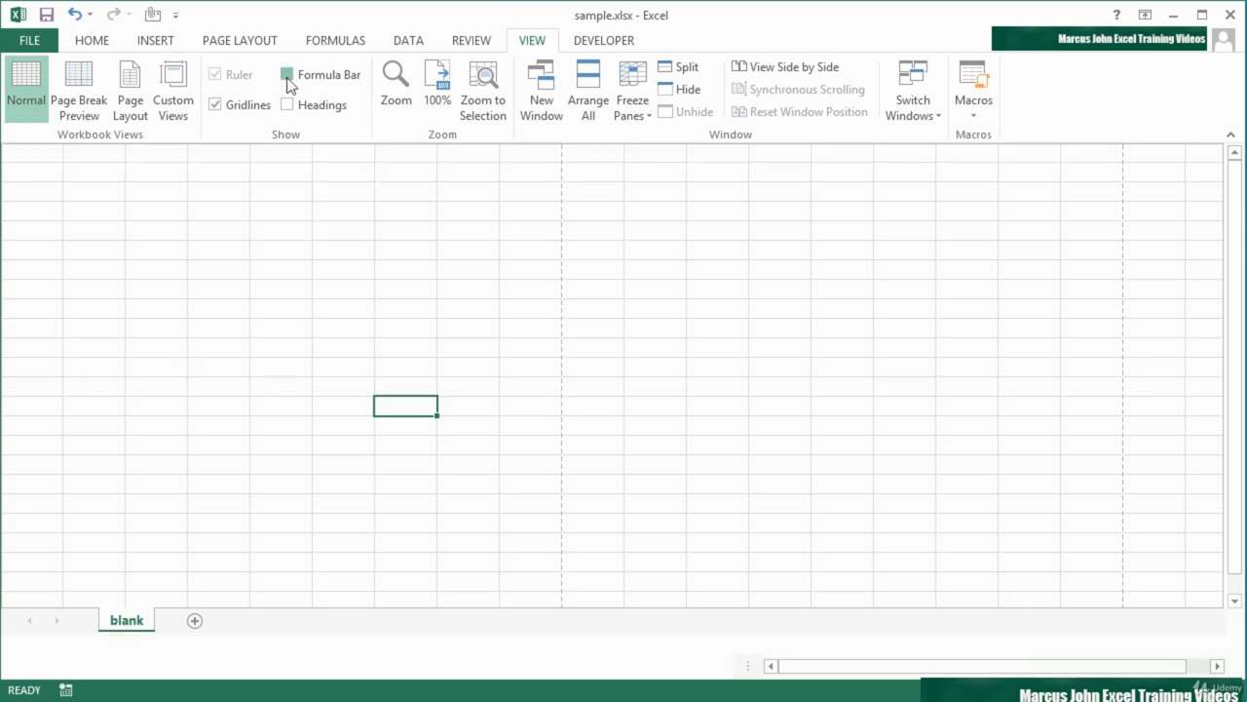
{"action": "left_click", "coordinate": [346, 284]}
{"action": "left_click", "coordinate": [404, 293]}
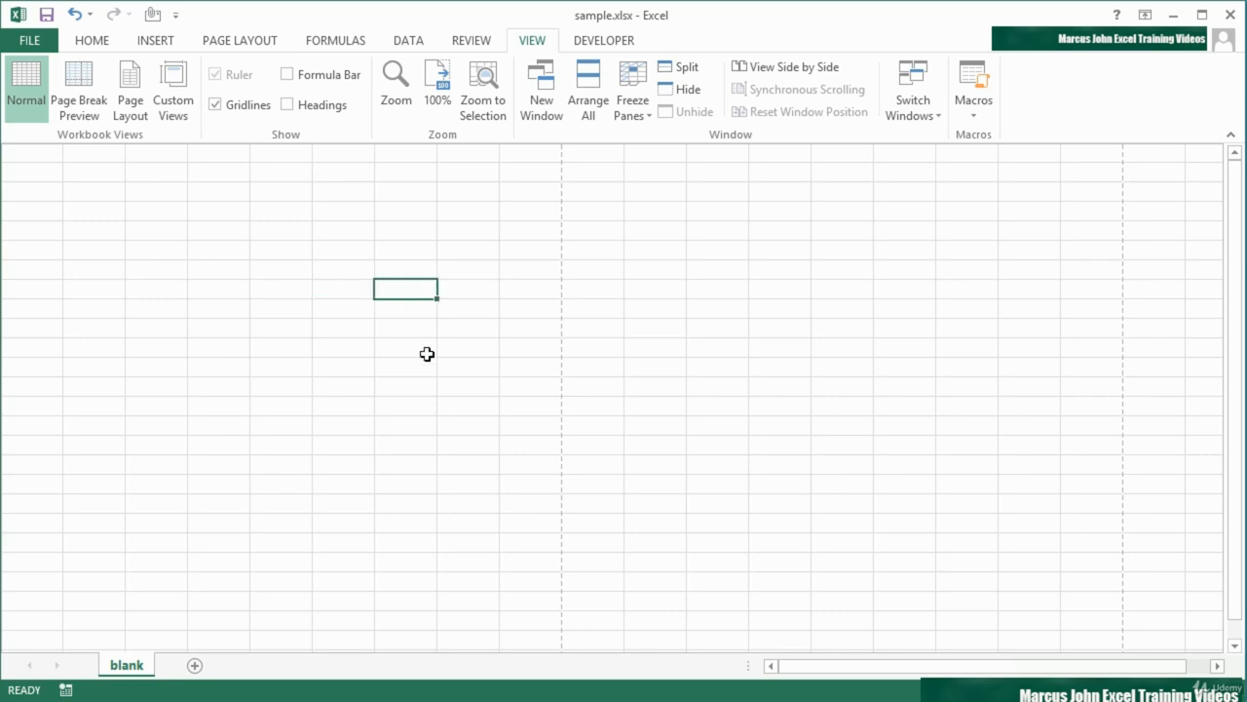
{"action": "left_click", "coordinate": [426, 354]}
{"action": "left_click", "coordinate": [471, 293]}
{"action": "left_click", "coordinate": [408, 333]}
Show the row and column headings and the formula bar again
{"action": "left_click", "coordinate": [287, 107]}
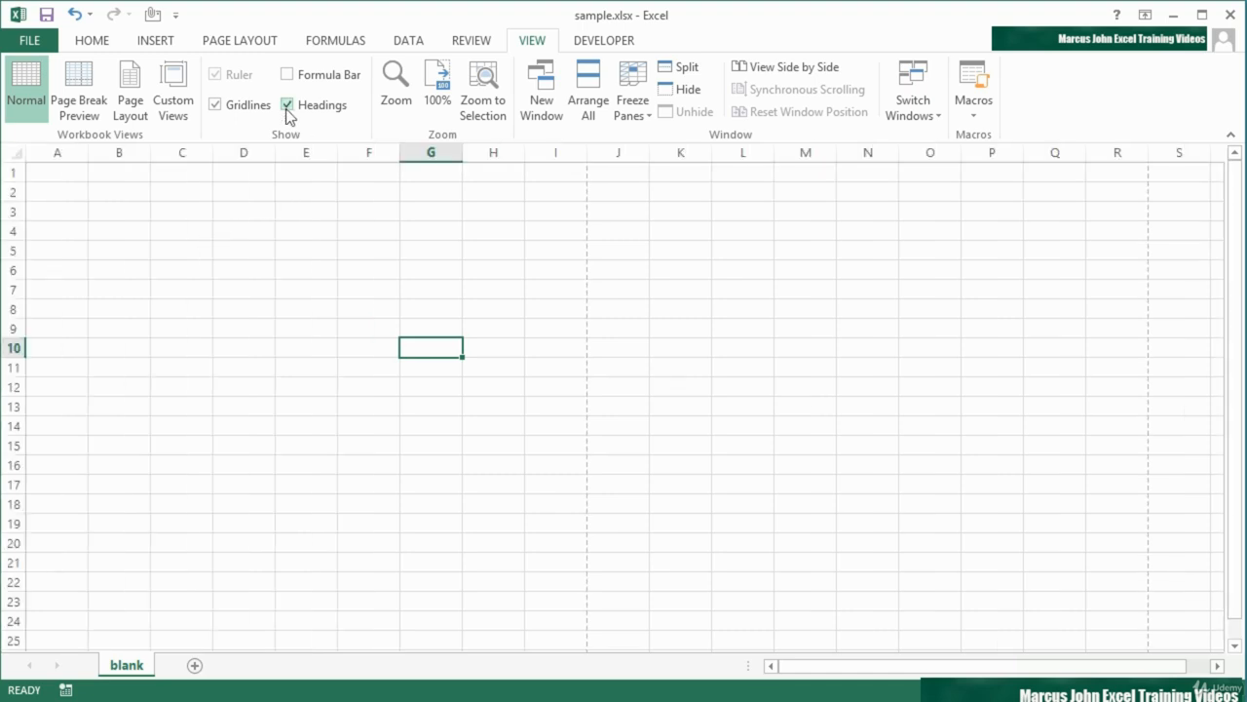
{"action": "left_click", "coordinate": [289, 74]}
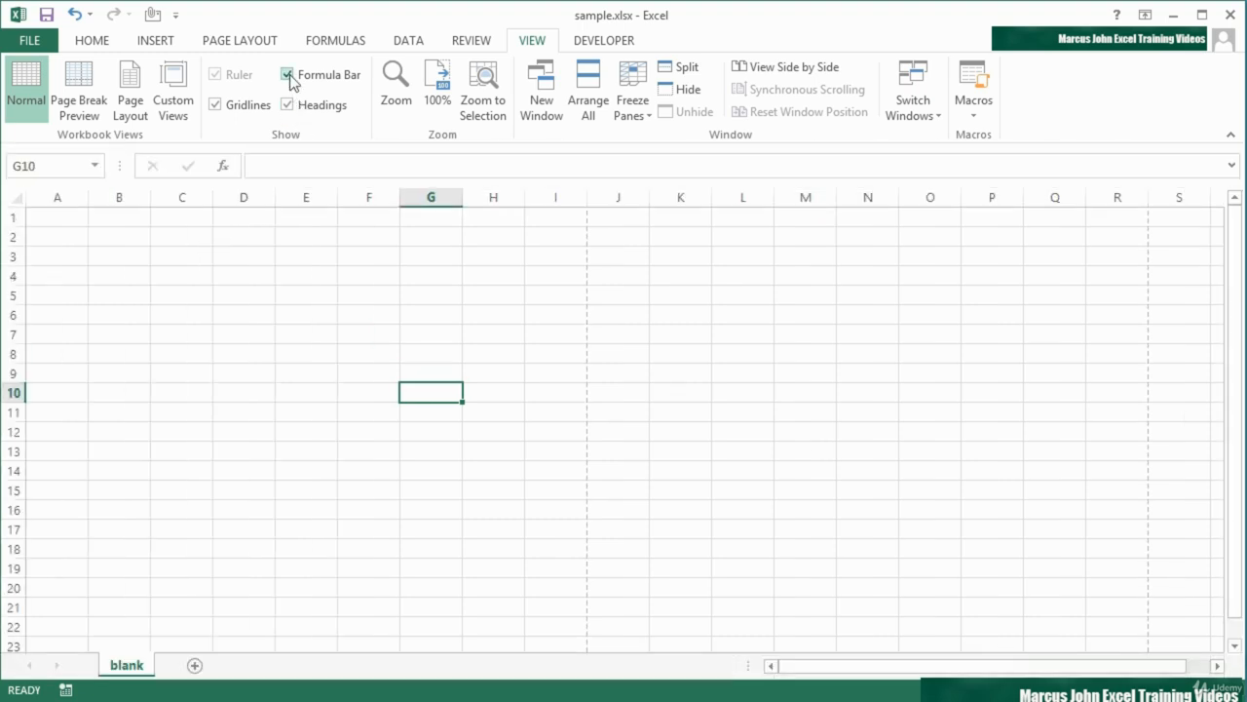
Hide the gridlines, select several cells ending at B3, and show the gridlines again
{"action": "left_click", "coordinate": [216, 105]}
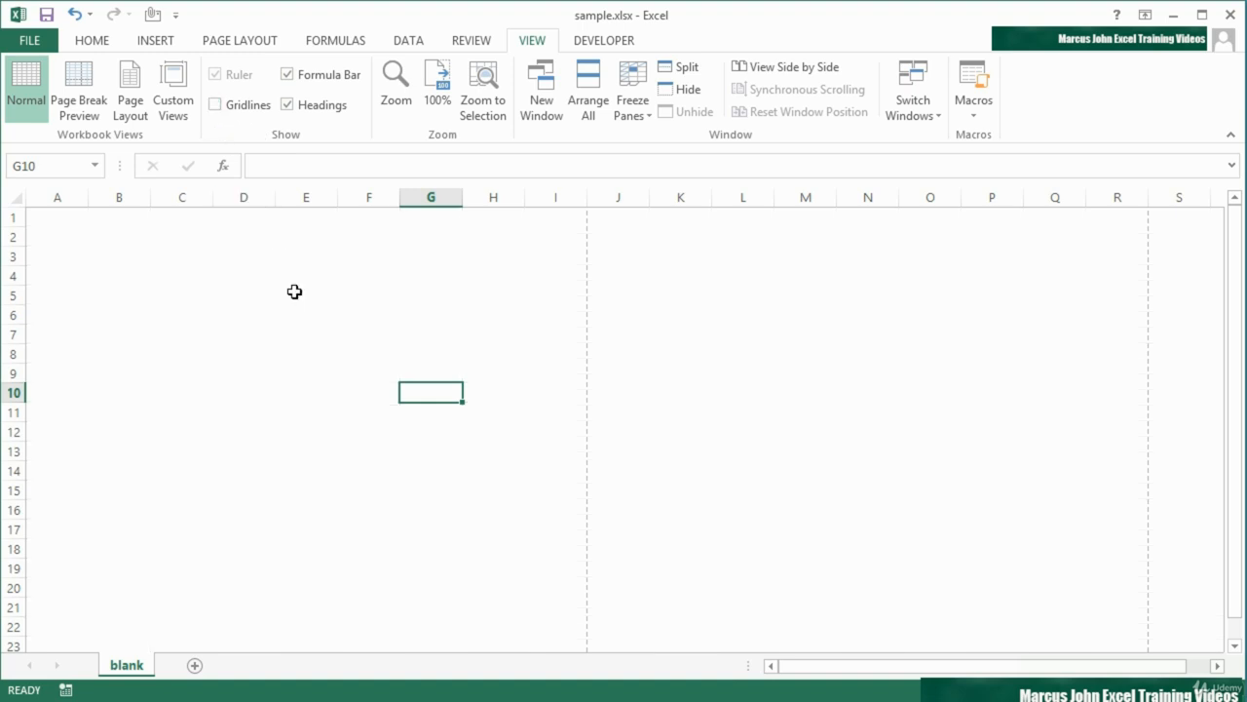
{"action": "left_click", "coordinate": [539, 340]}
{"action": "left_click", "coordinate": [631, 328]}
{"action": "left_click", "coordinate": [509, 410]}
{"action": "left_click", "coordinate": [357, 446]}
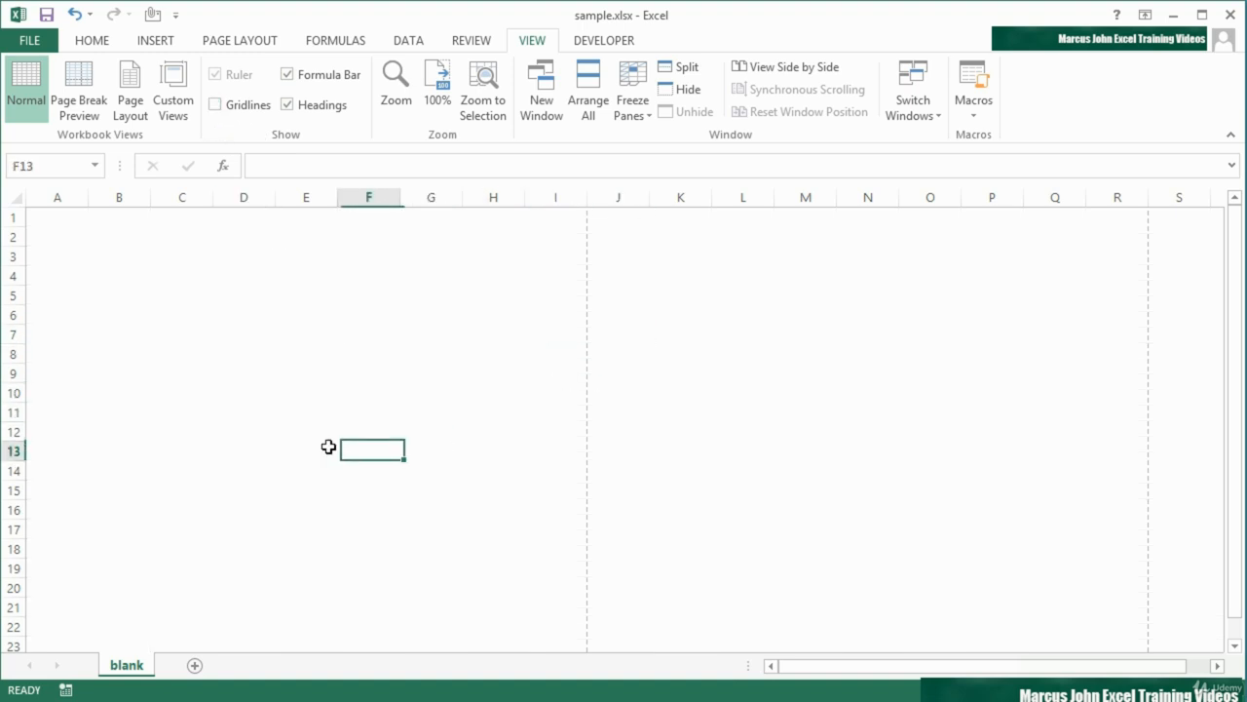
{"action": "left_click", "coordinate": [222, 393]}
{"action": "left_click", "coordinate": [125, 296]}
{"action": "left_click", "coordinate": [106, 258]}
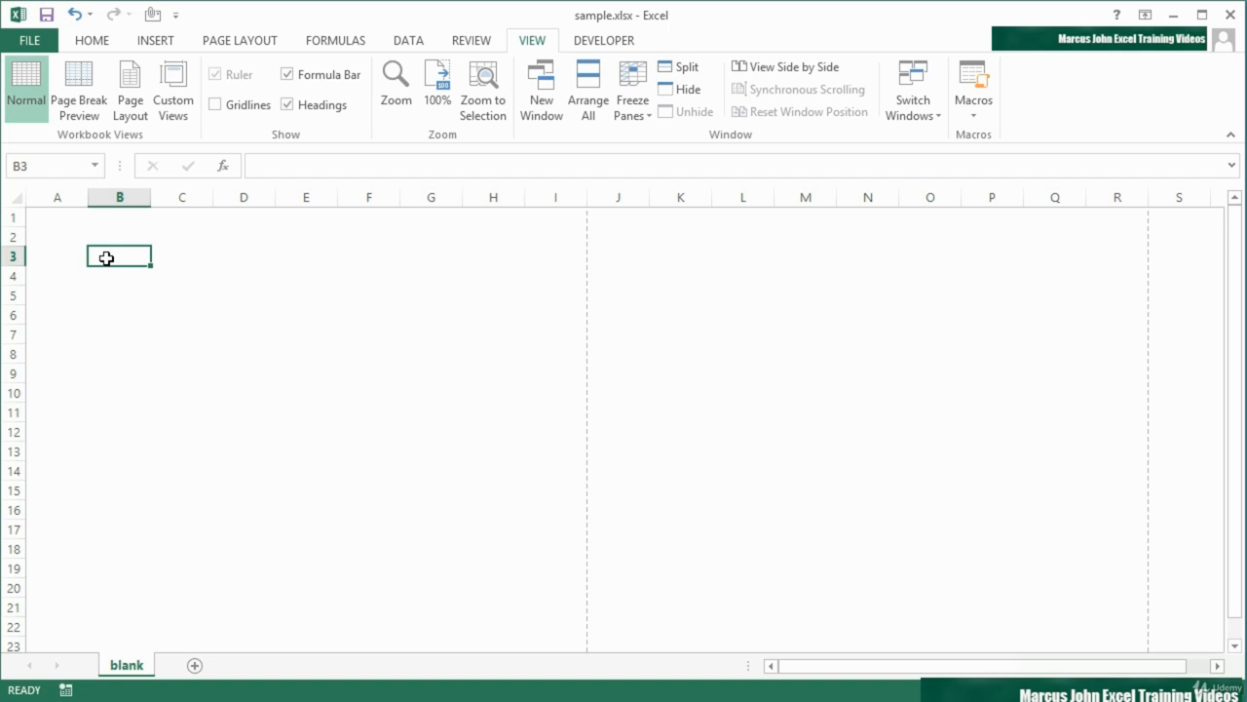
{"action": "left_click", "coordinate": [216, 104]}
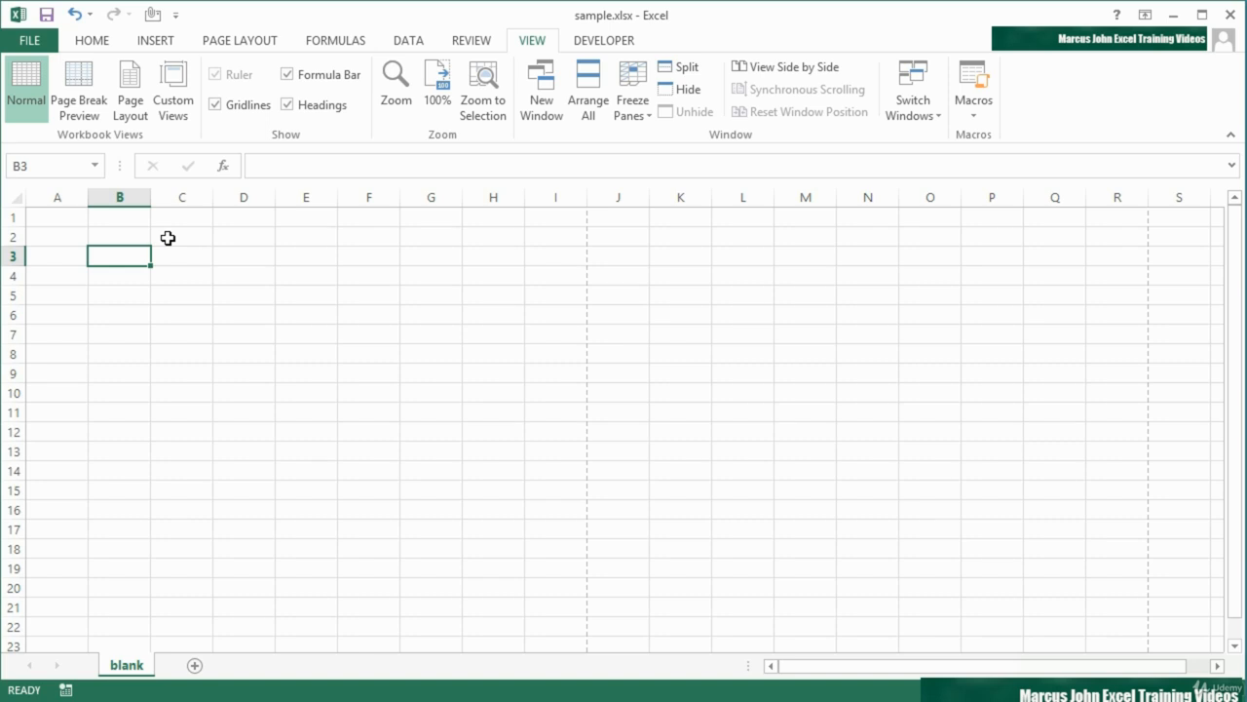
Switch the sheet to Page Layout view and toggle the ruler off and back on
{"action": "left_click", "coordinate": [144, 103]}
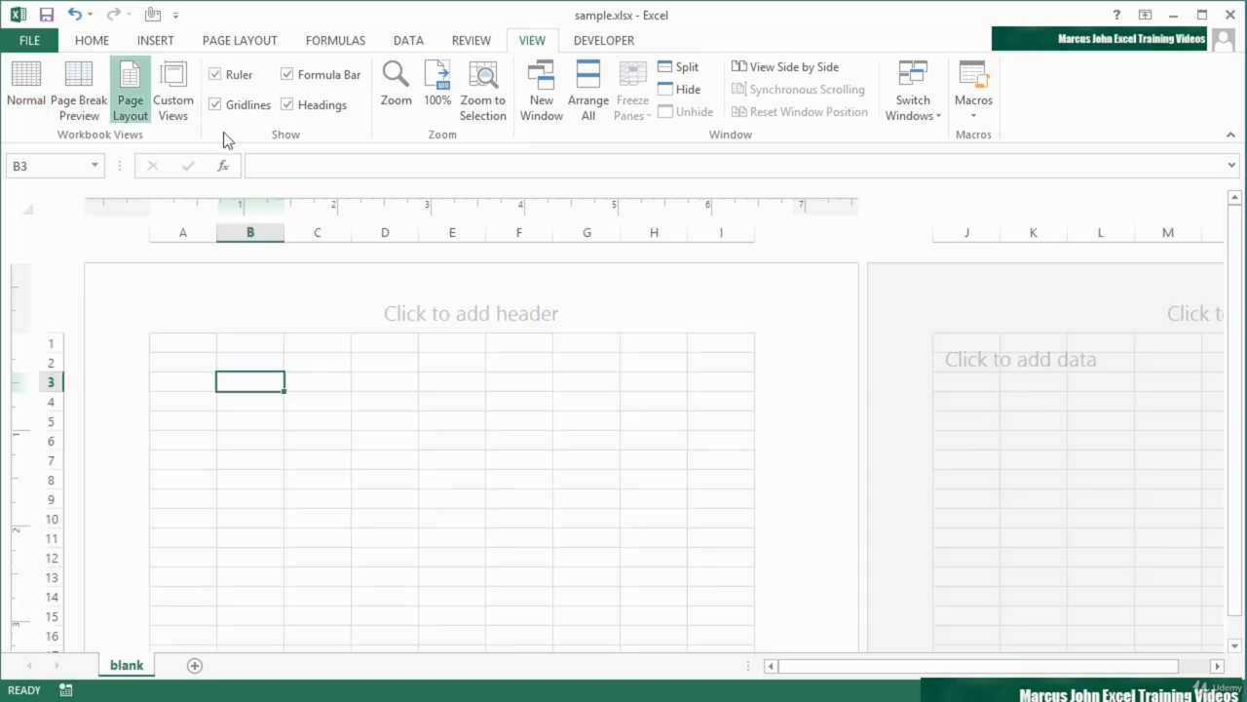
{"action": "left_click", "coordinate": [215, 74]}
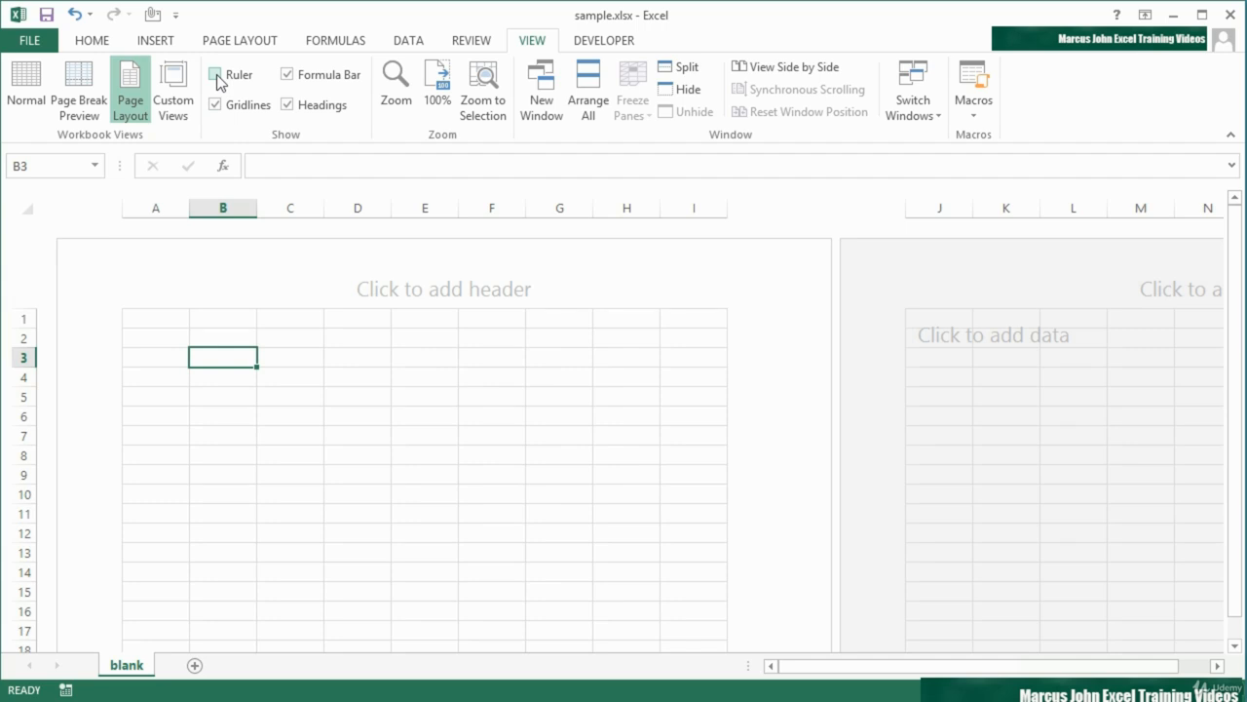
{"action": "left_click", "coordinate": [217, 74]}
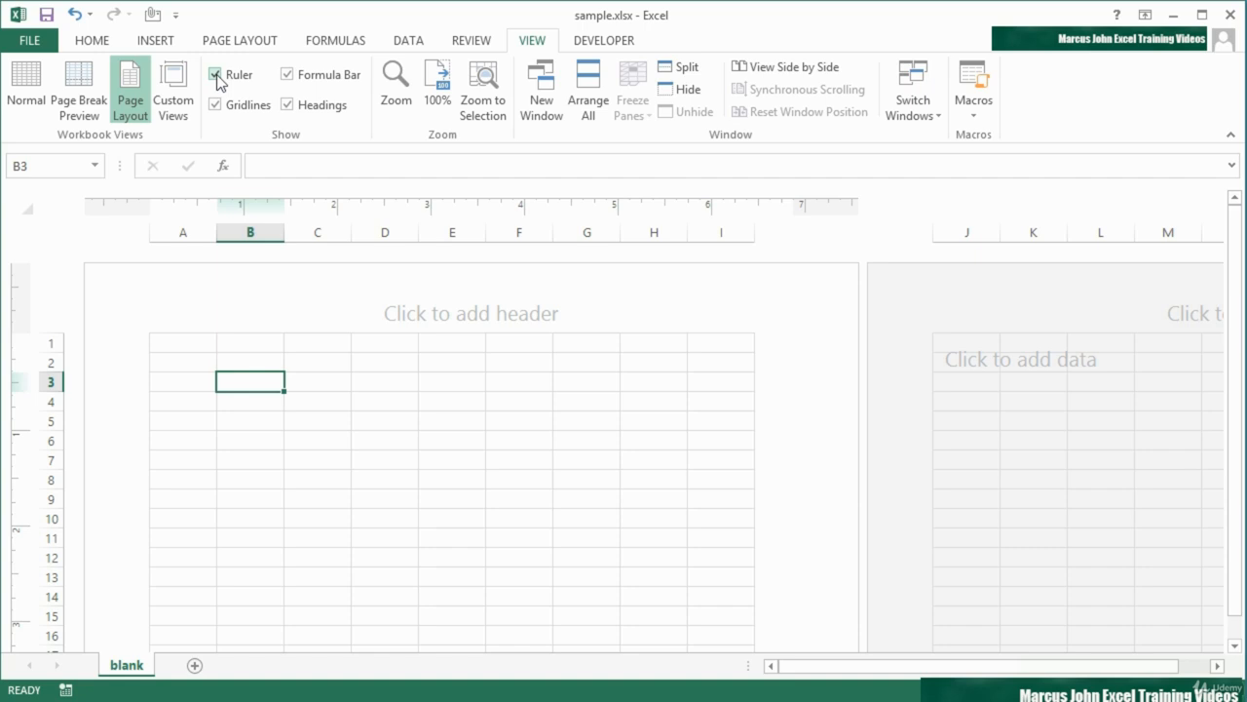
Enter the person's first name in cell B3 and =676 in cell C3
{"action": "type", "text": "Guy"}
{"action": "key", "text": "Tab"}
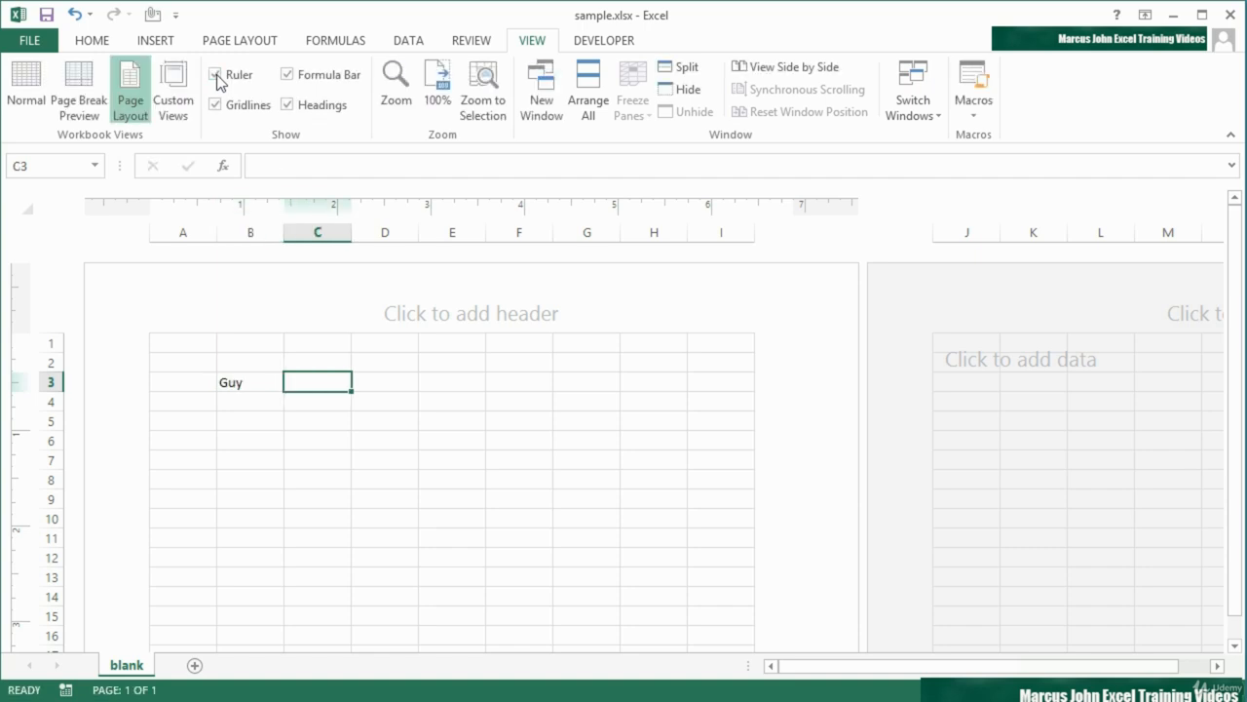
{"action": "type", "text": "=676"}
{"action": "key", "text": "Tab"}
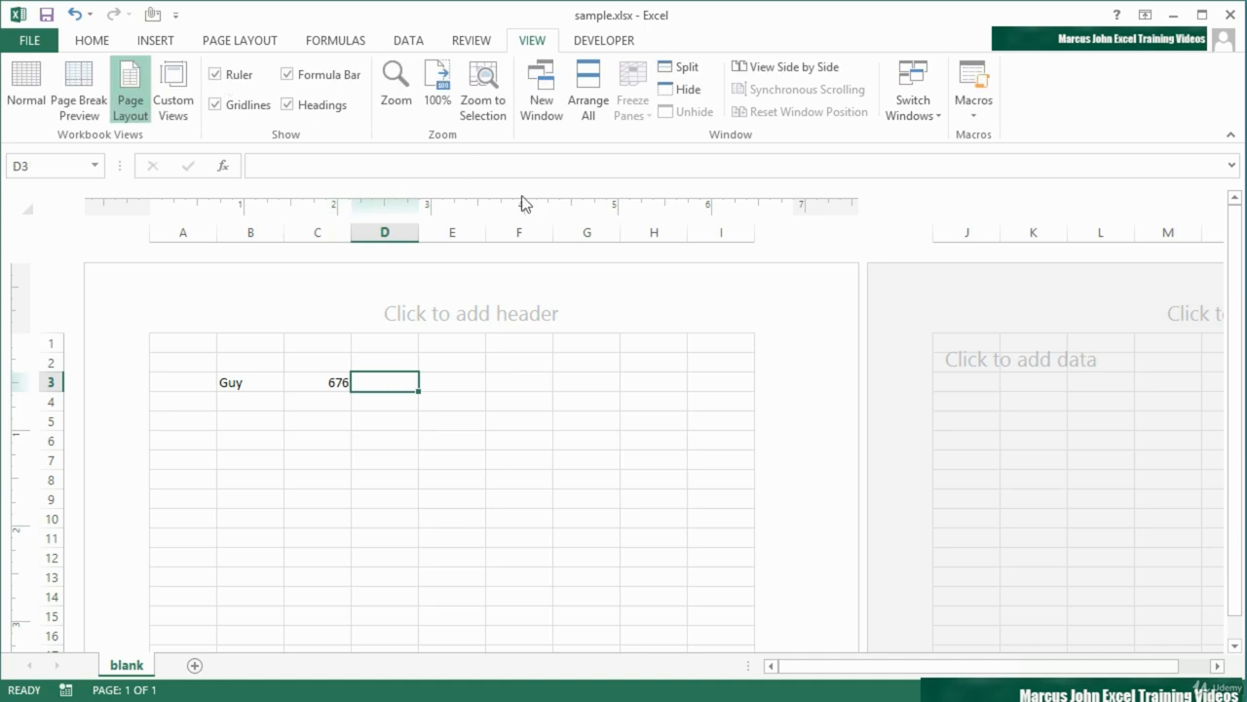
Narrow columns D and I so that column J fits on the first page, and select cell J1
{"action": "left_click_drag", "start_coordinate": [421, 234], "coordinate": [406, 234]}
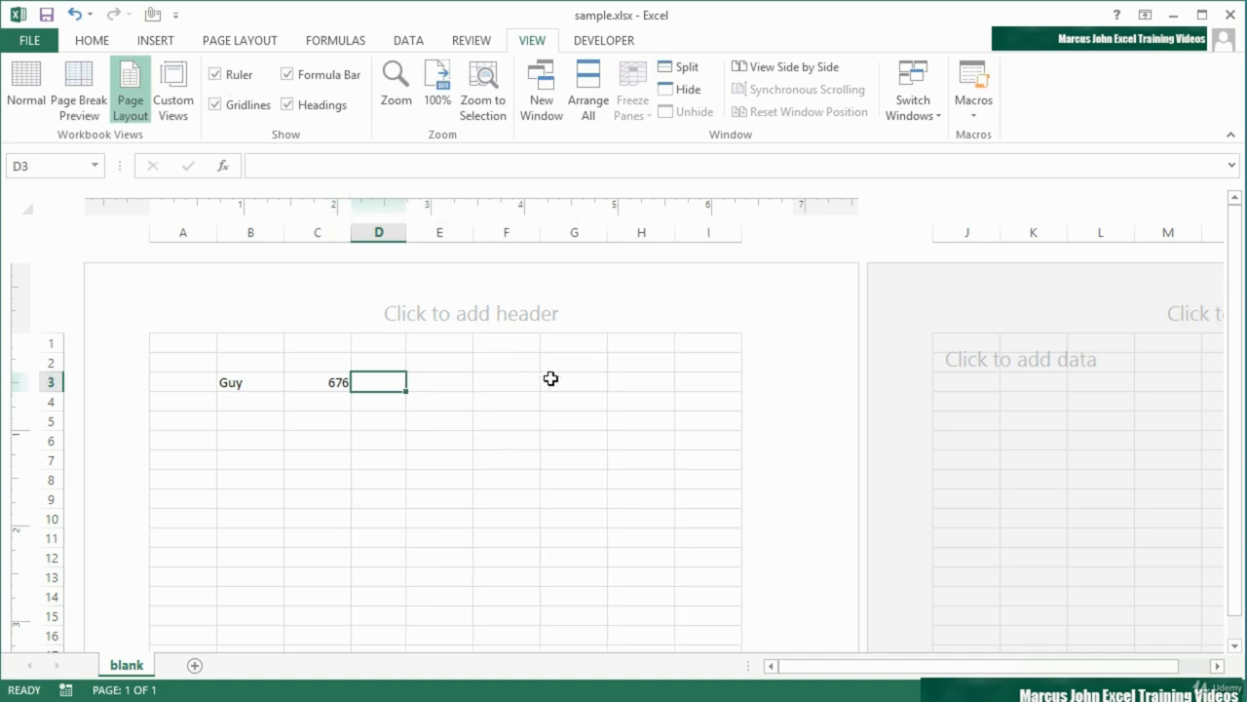
{"action": "left_click_drag", "start_coordinate": [740, 232], "coordinate": [725, 232]}
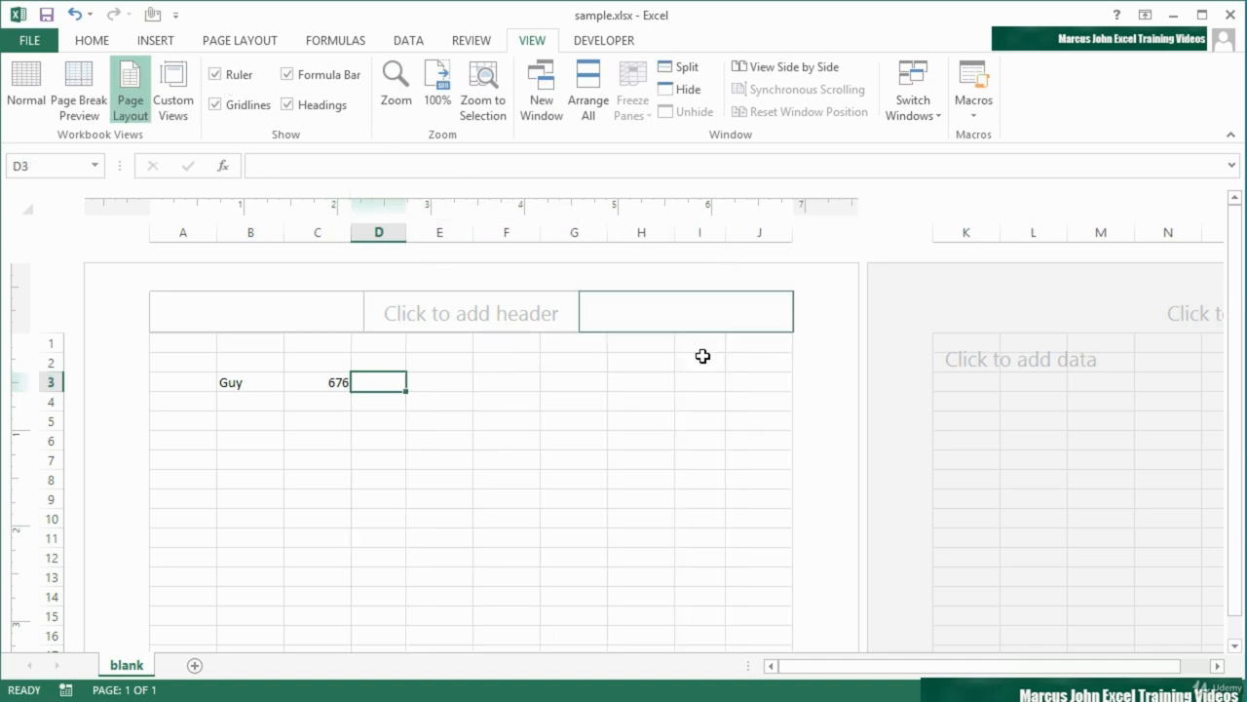
{"action": "left_click", "coordinate": [759, 343]}
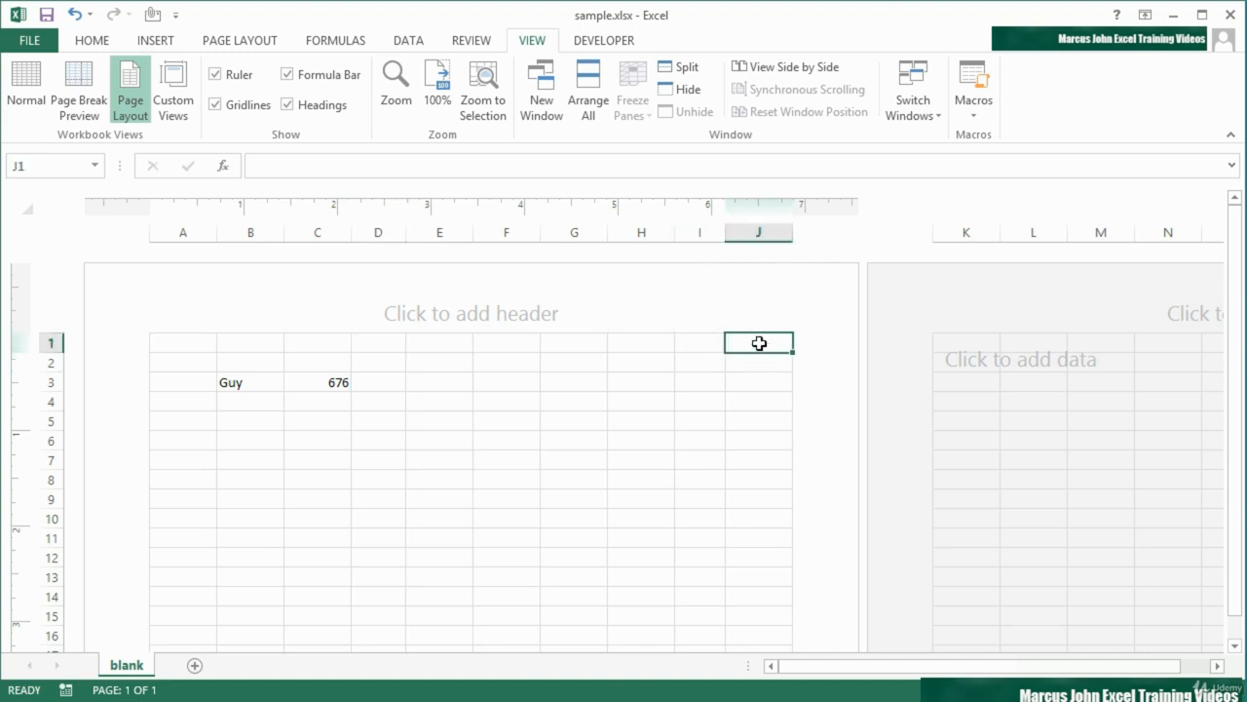
Open the page header for editing, leave it by selecting cell C1, and return to Normal view
{"action": "left_click", "coordinate": [434, 313]}
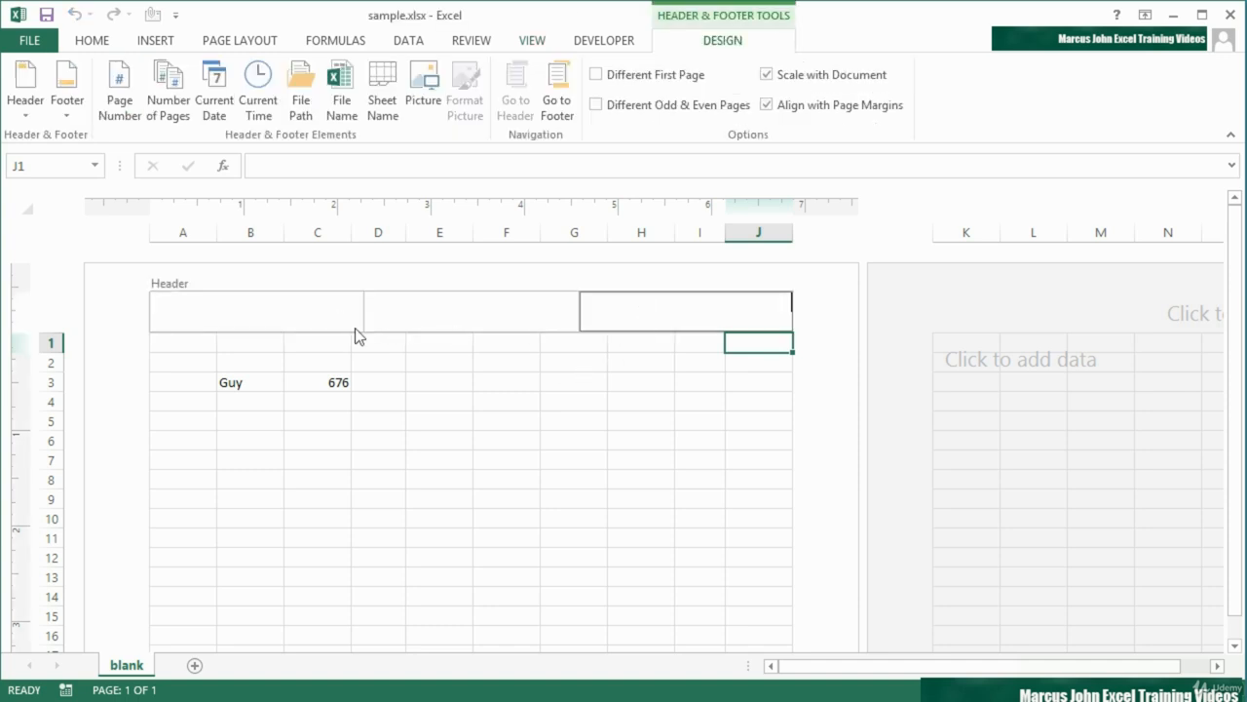
{"action": "left_click", "coordinate": [539, 43]}
{"action": "left_click", "coordinate": [310, 337]}
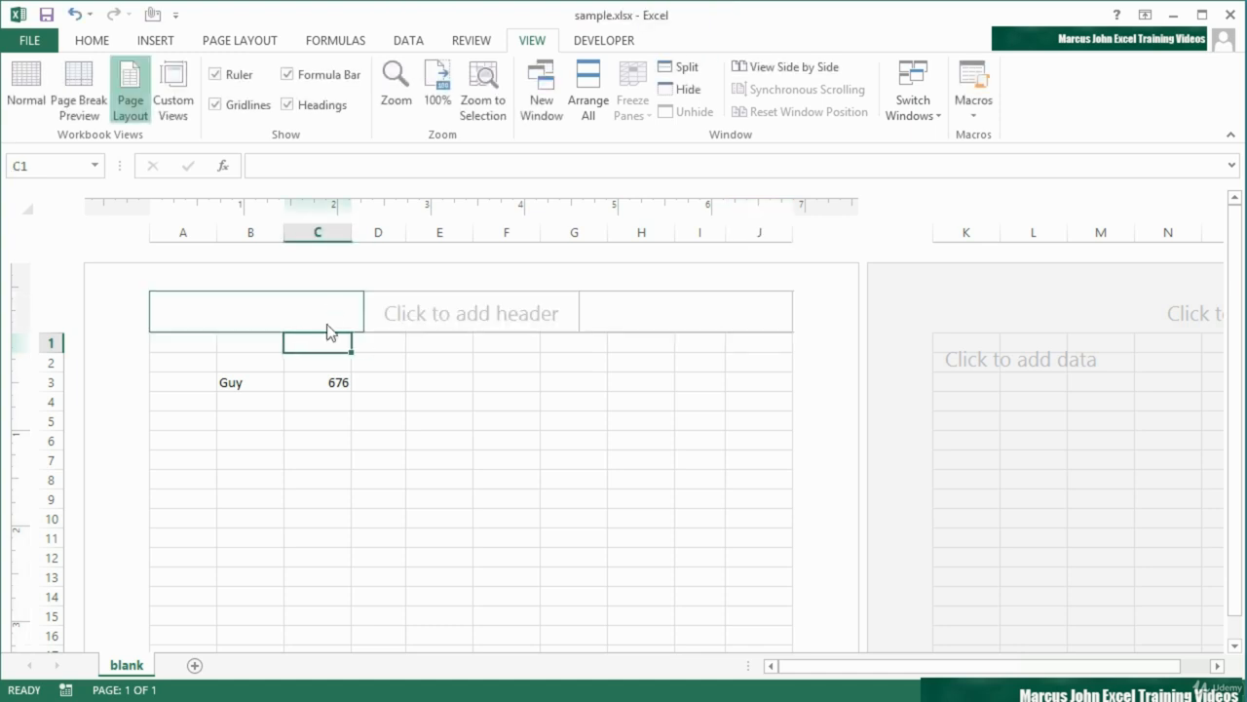
{"action": "left_click", "coordinate": [29, 98]}
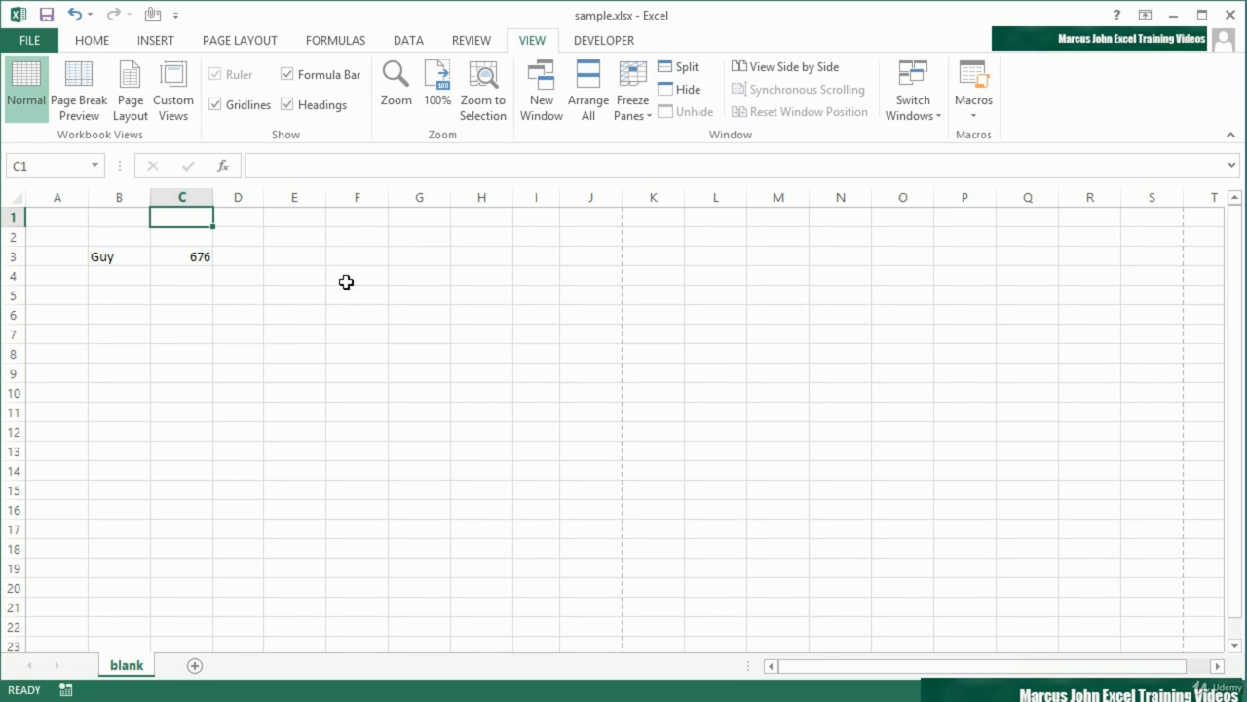
Open the advanced Excel options and bring up the Display settings
{"action": "left_click", "coordinate": [31, 40]}
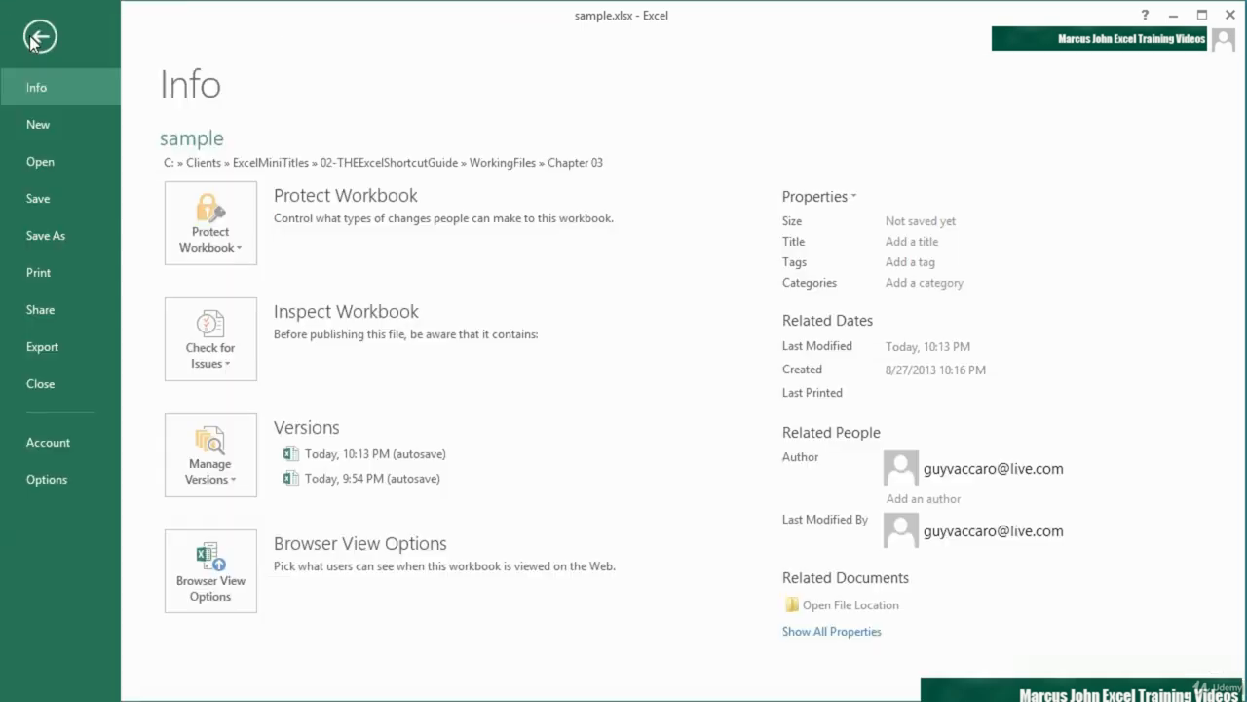
{"action": "left_click", "coordinate": [74, 466]}
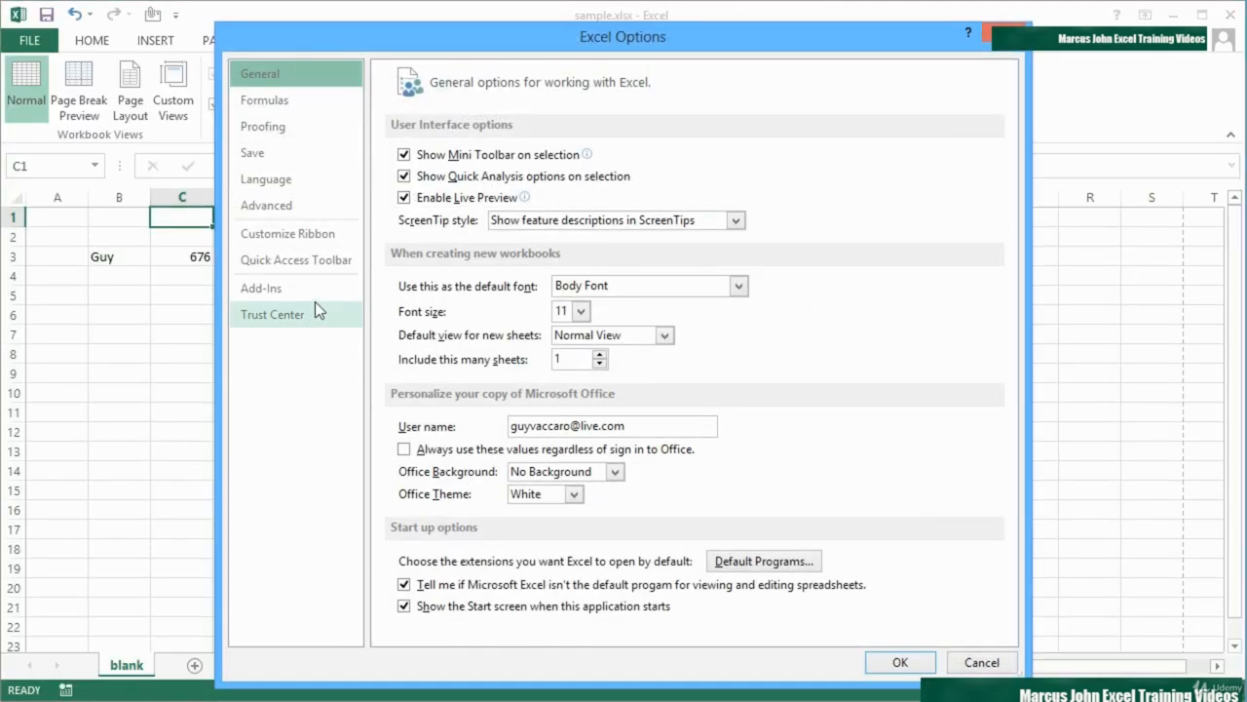
{"action": "left_click", "coordinate": [290, 201]}
{"action": "scroll", "coordinate": [505, 394], "scroll_direction": "down", "scroll_amount": 2}
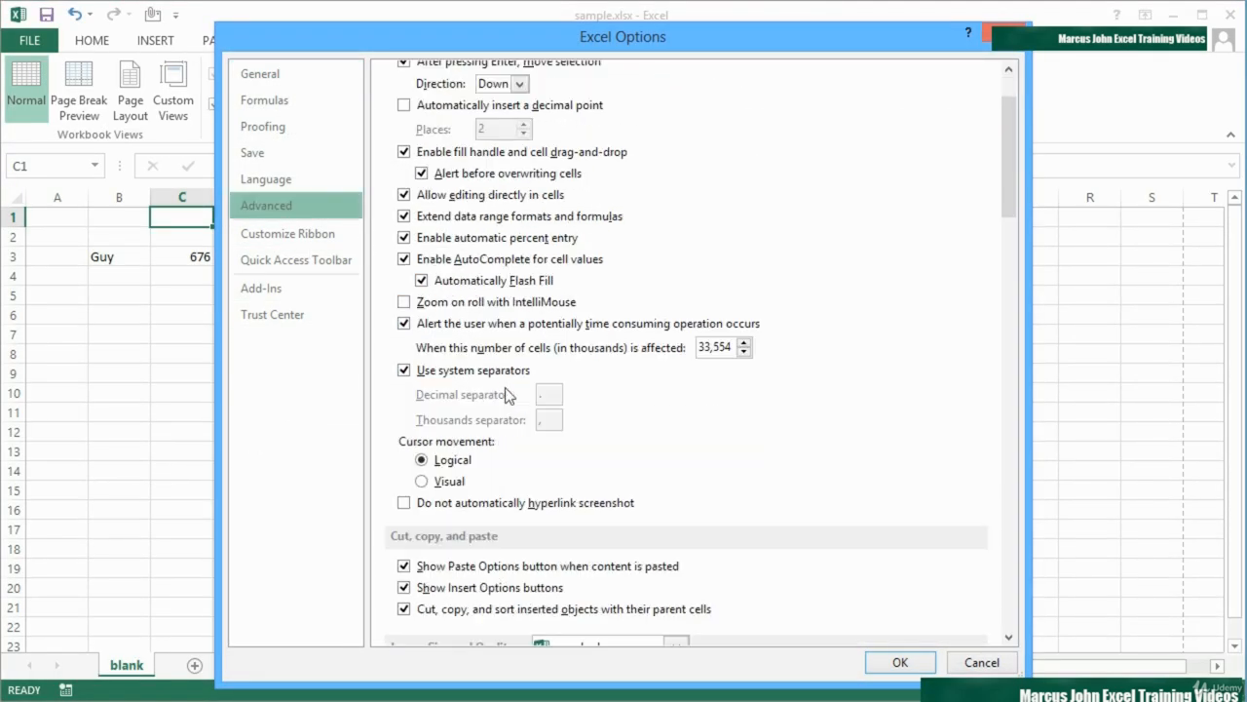
{"action": "scroll", "coordinate": [505, 394], "scroll_direction": "down", "scroll_amount": 8}
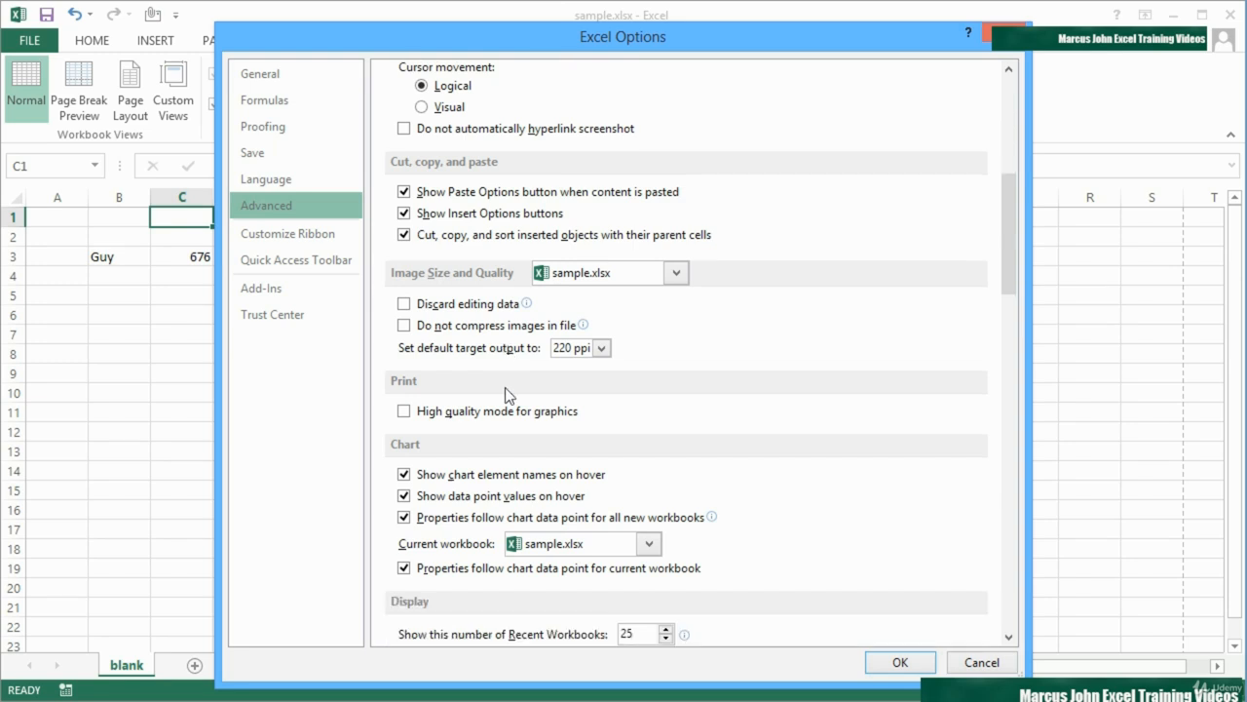
{"action": "scroll", "coordinate": [504, 393], "scroll_direction": "down", "scroll_amount": 5}
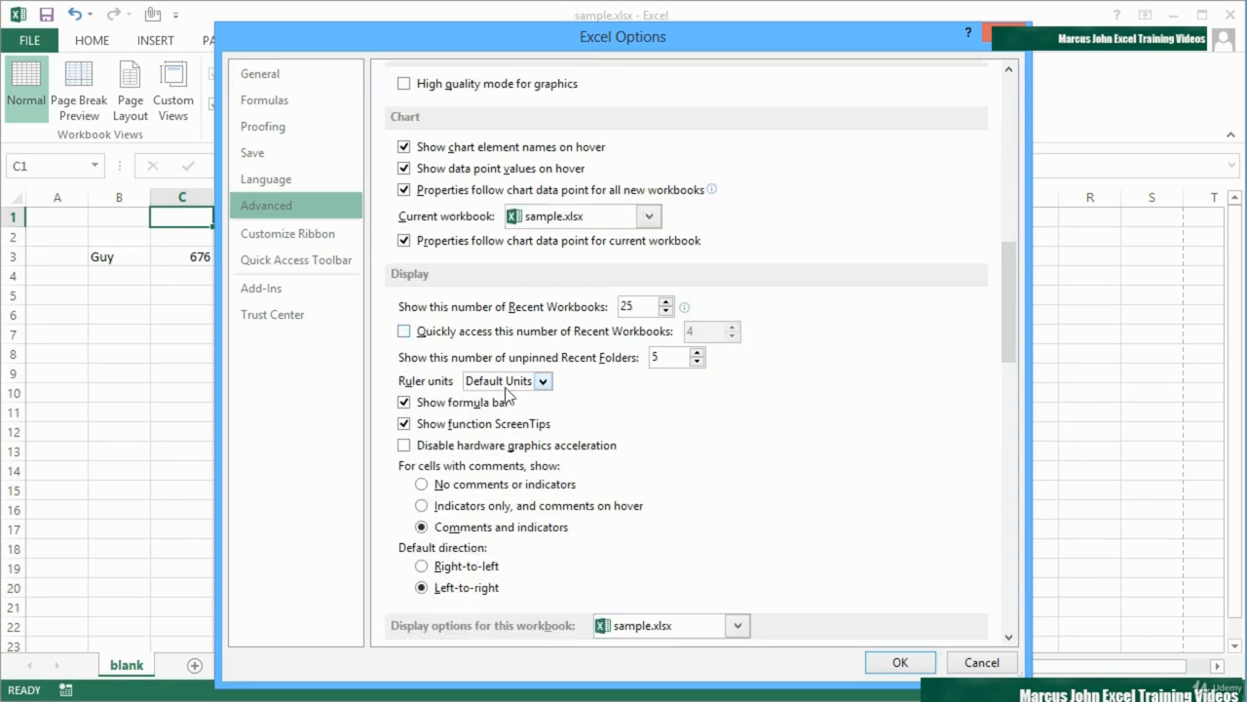
{"action": "scroll", "coordinate": [507, 393], "scroll_direction": "down", "scroll_amount": 1}
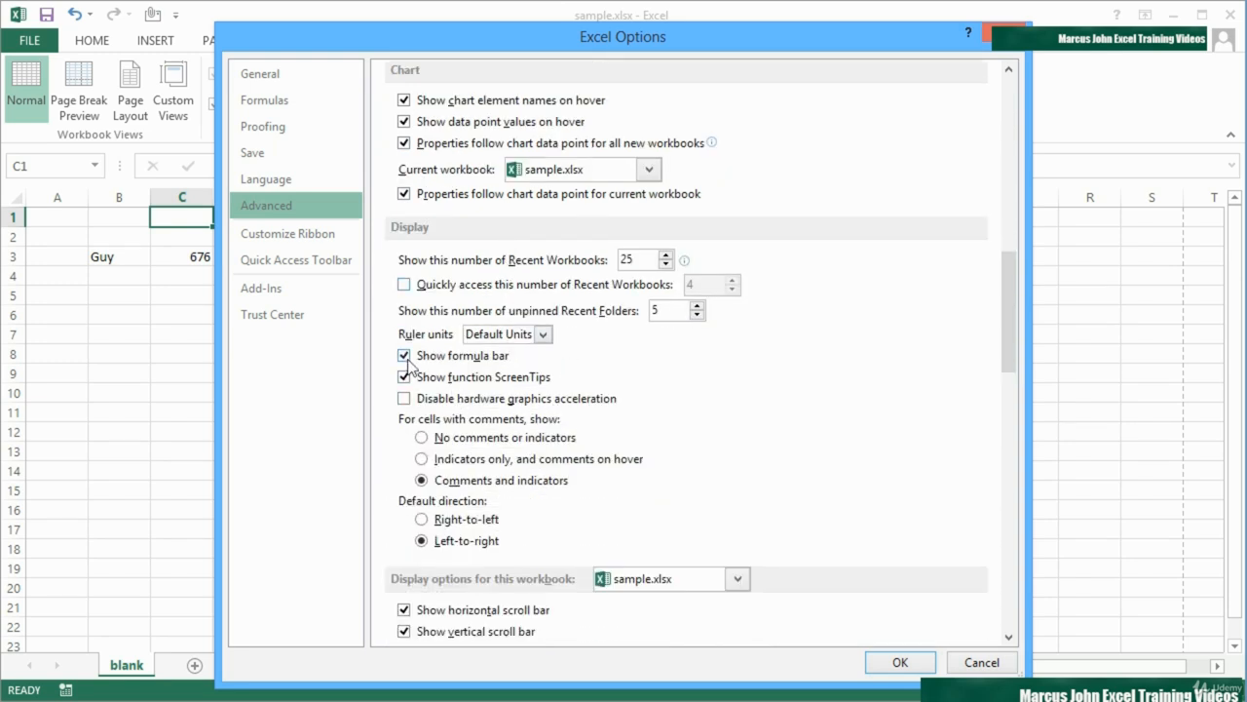
Toggle the Show formula bar and Show function ScreenTips options off and back on
{"action": "left_click", "coordinate": [413, 360]}
{"action": "left_click", "coordinate": [413, 358]}
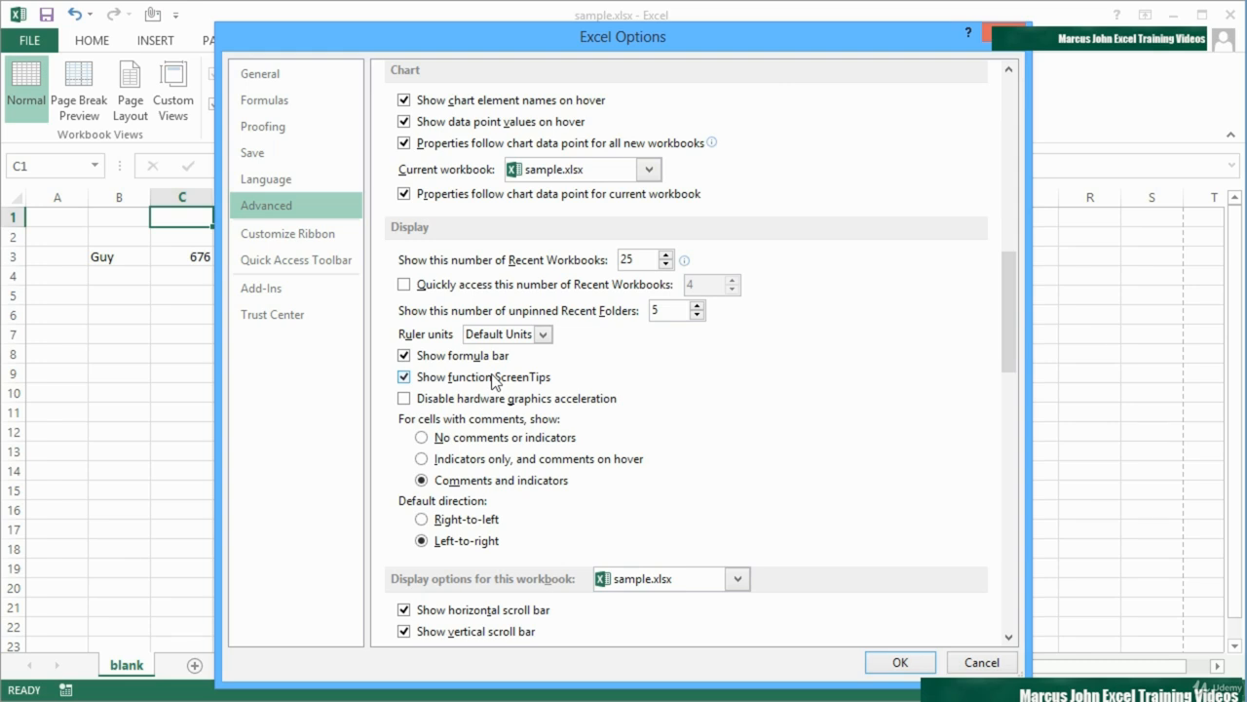
{"action": "scroll", "coordinate": [493, 382], "scroll_direction": "down", "scroll_amount": 1}
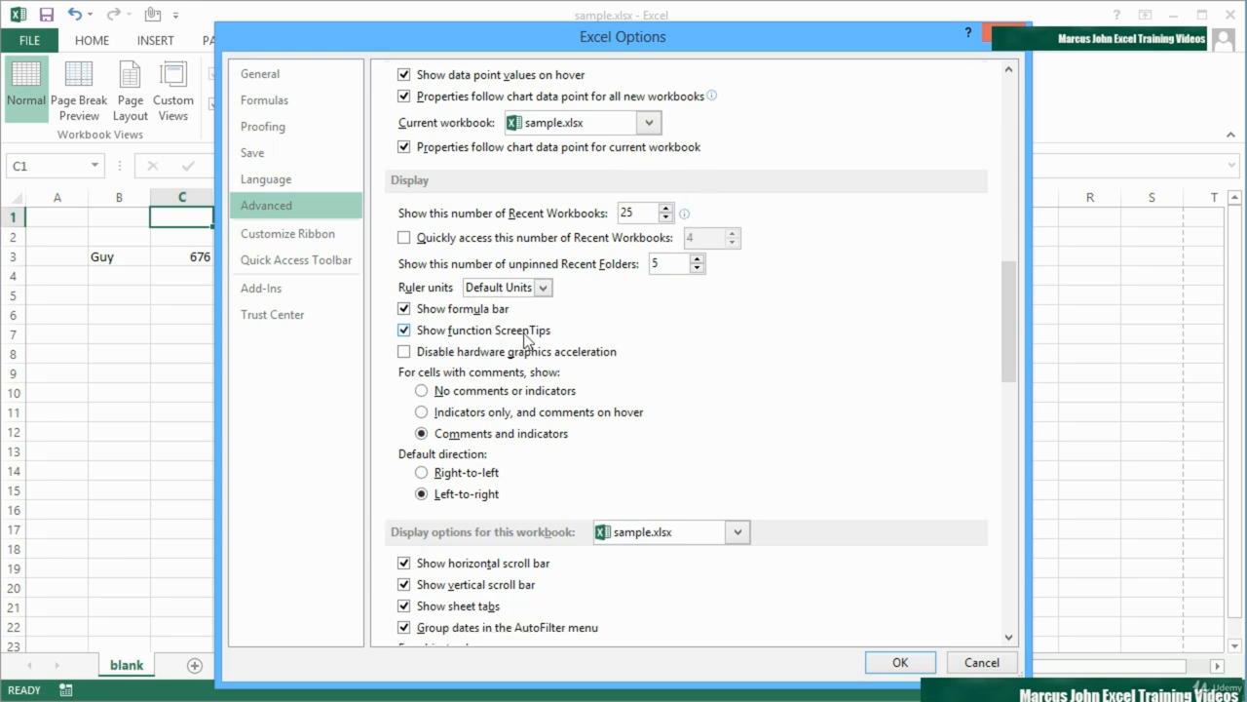
{"action": "left_click", "coordinate": [404, 332]}
{"action": "left_click", "coordinate": [405, 331]}
Enable the Show sheet right-to-left display option for the blank worksheet and apply the options
{"action": "scroll", "coordinate": [499, 394], "scroll_direction": "down", "scroll_amount": 3}
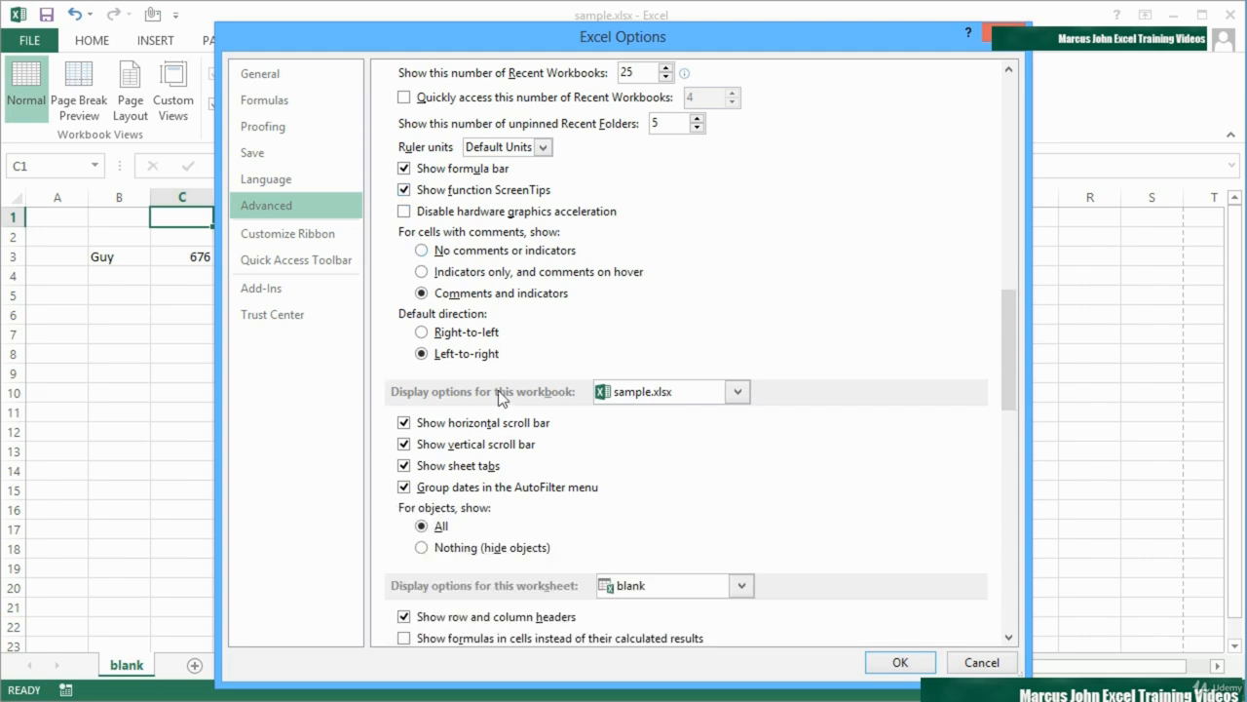
{"action": "scroll", "coordinate": [499, 394], "scroll_direction": "down", "scroll_amount": 1}
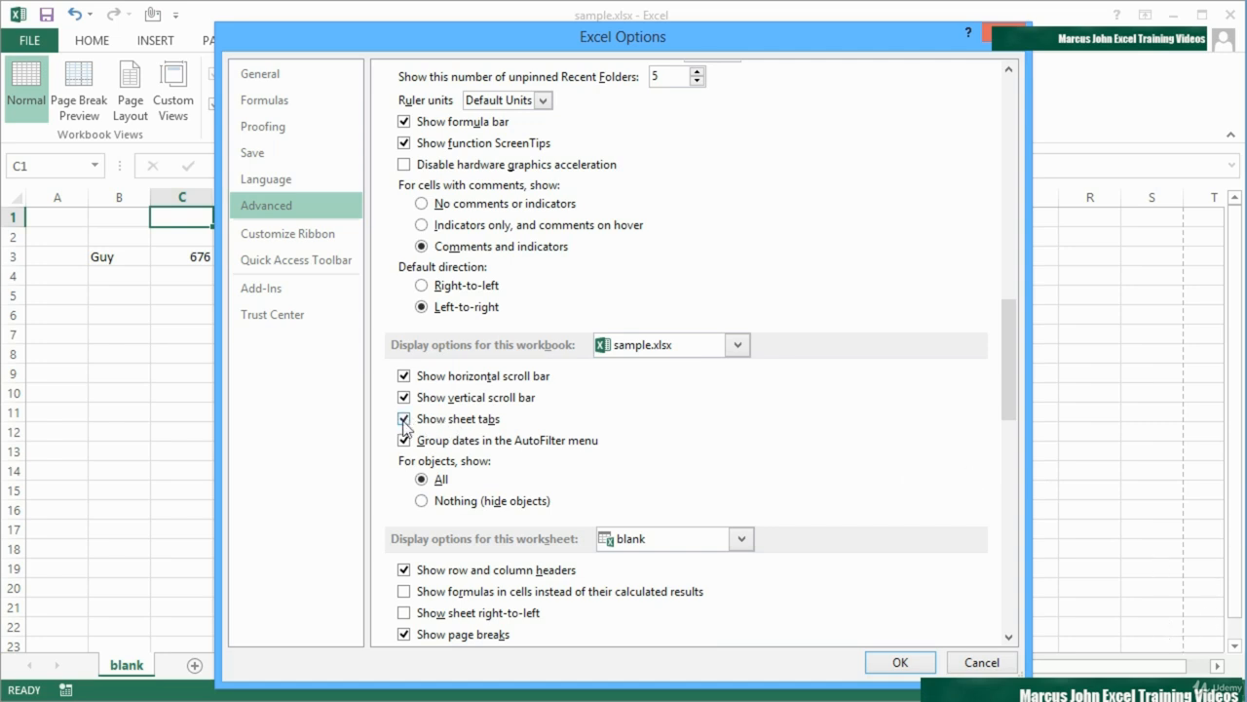
{"action": "scroll", "coordinate": [440, 438], "scroll_direction": "down", "scroll_amount": 3}
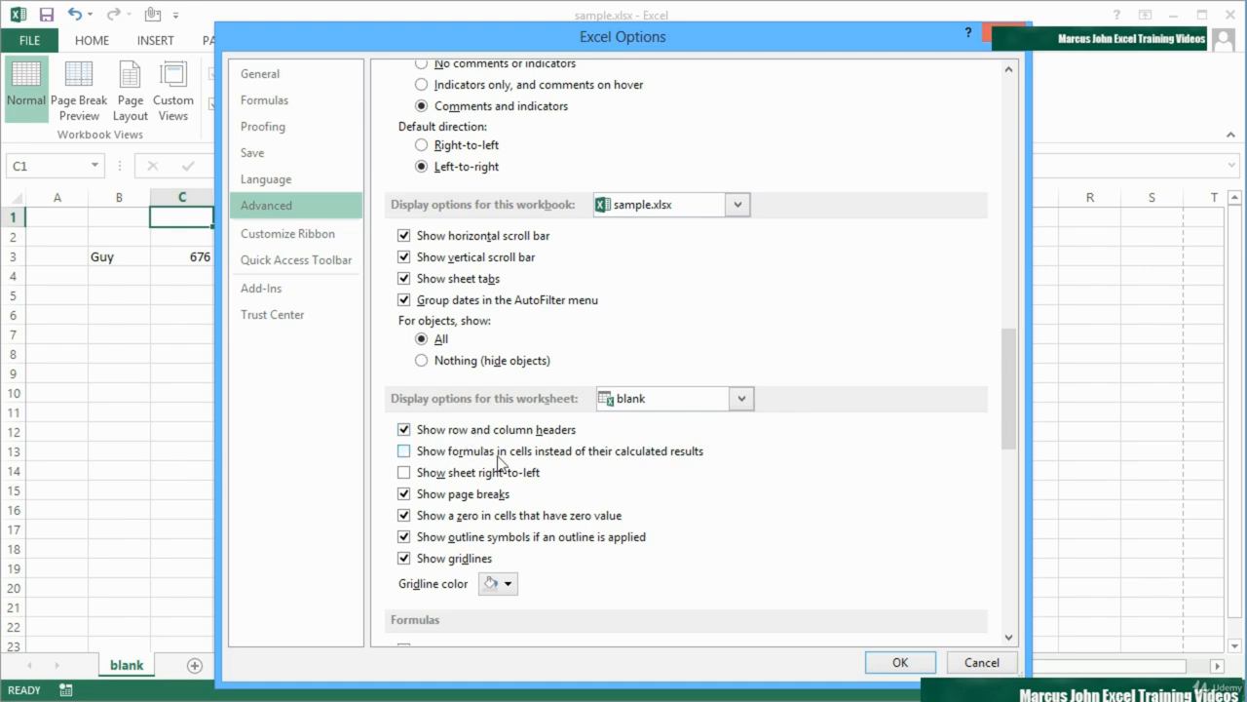
{"action": "left_click", "coordinate": [403, 474]}
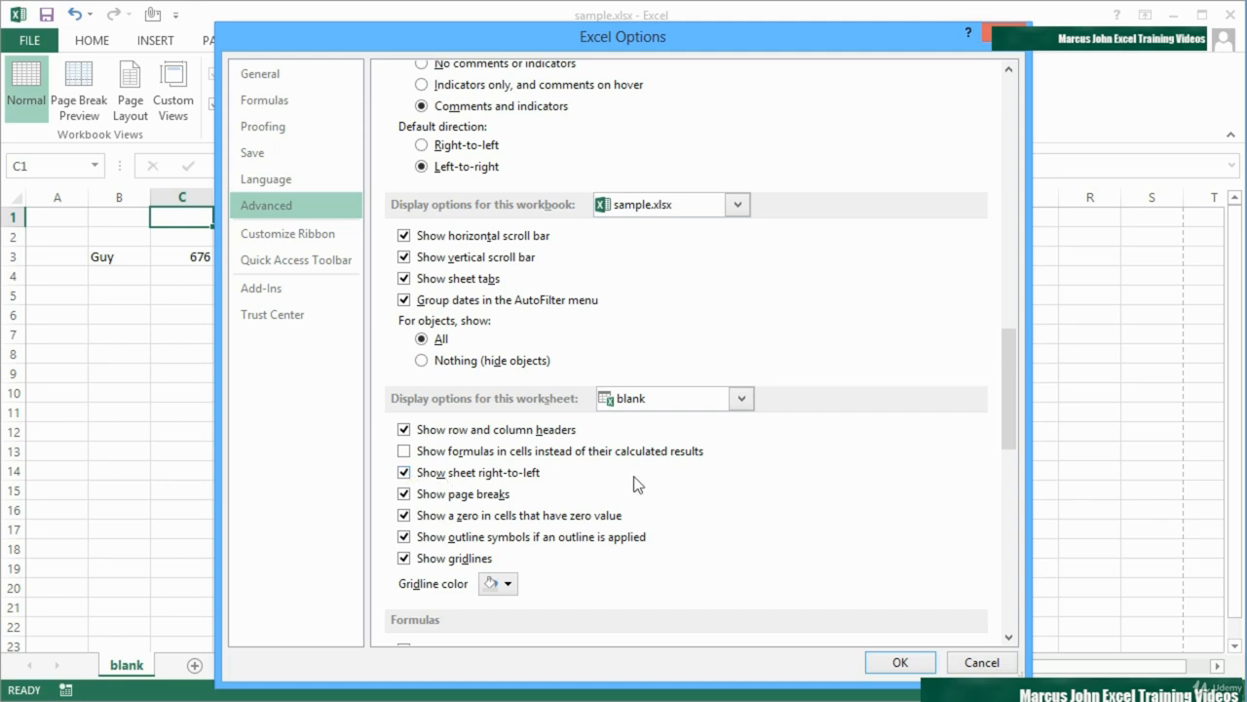
{"action": "left_click", "coordinate": [901, 663]}
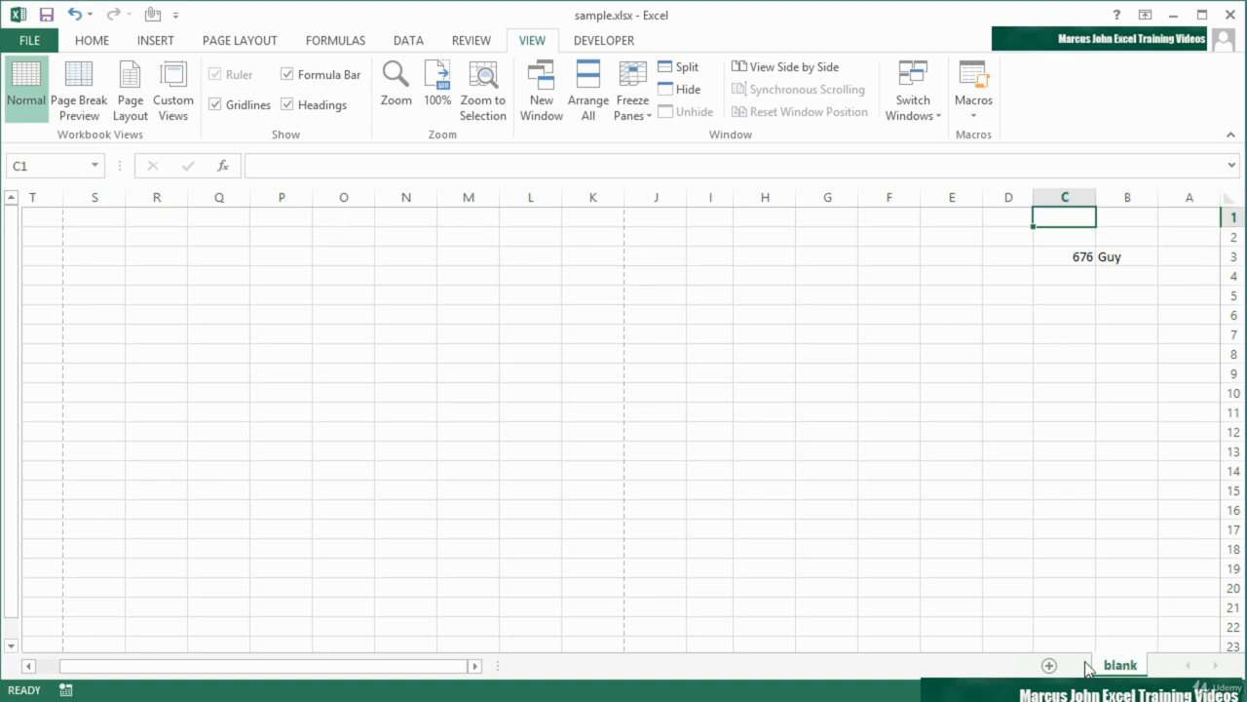
Add a new worksheet, view the blank sheet for comparison, and return to Sheet2
{"action": "left_click", "coordinate": [1050, 667]}
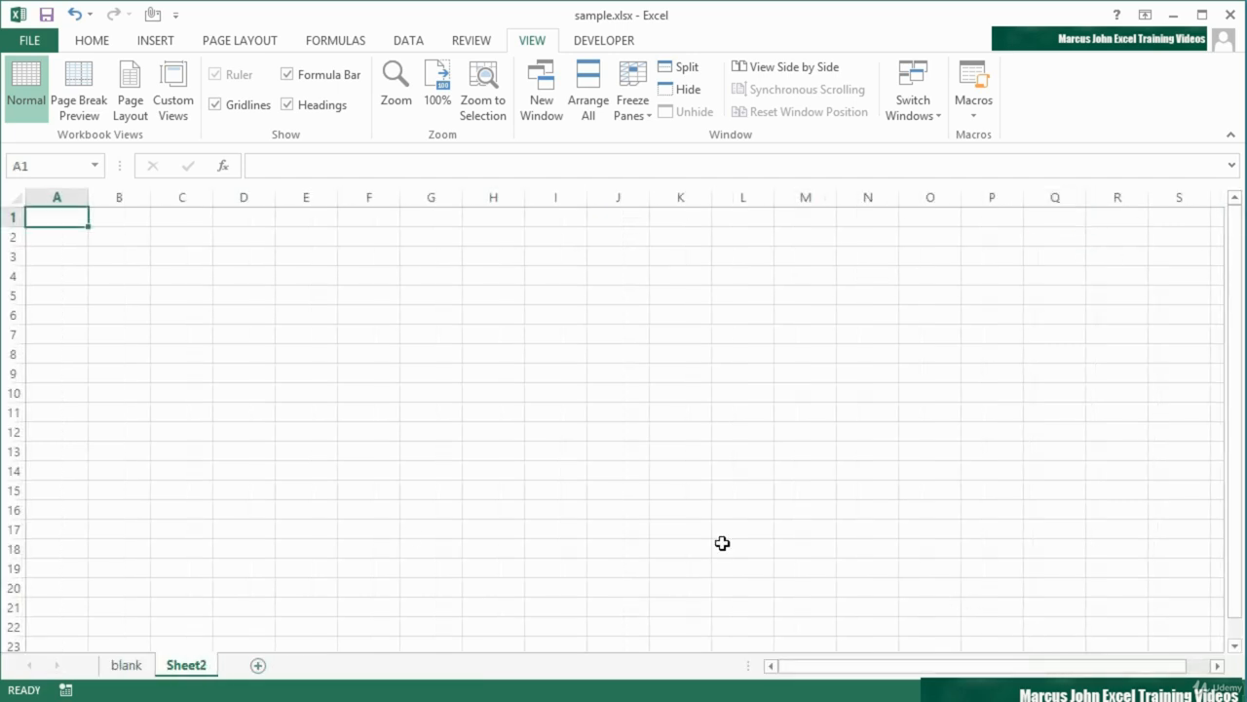
{"action": "left_click", "coordinate": [137, 667]}
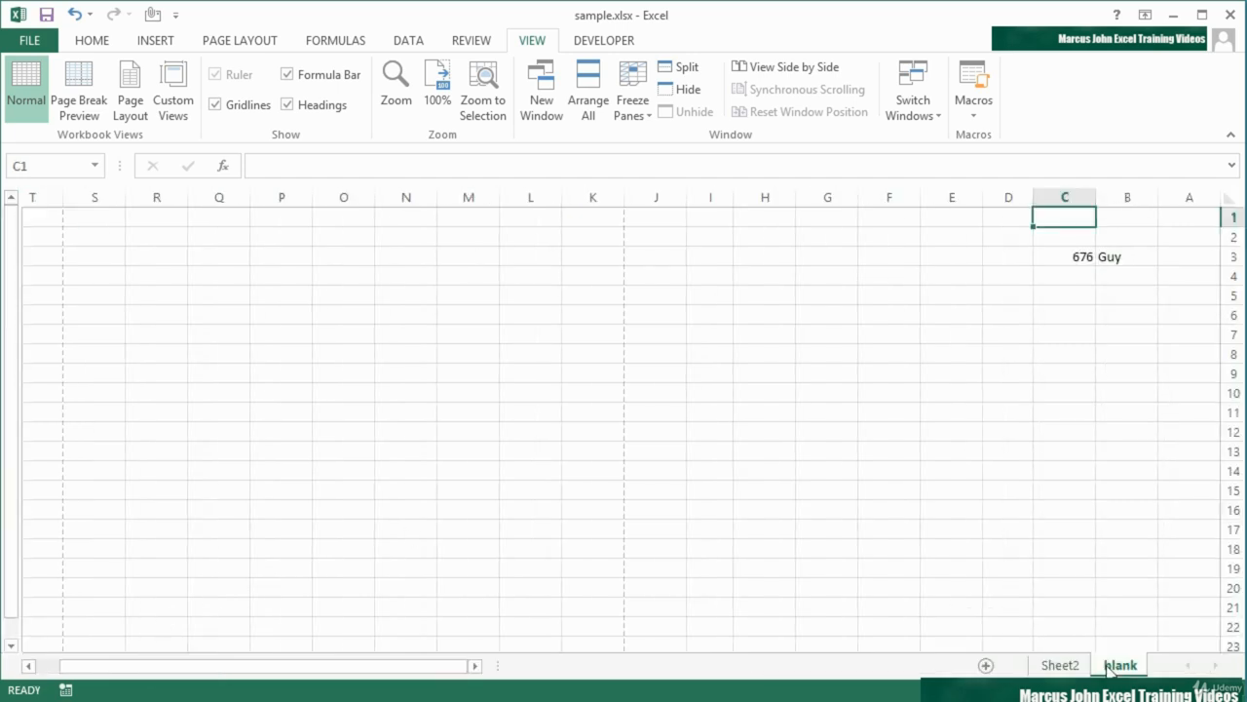
{"action": "left_click", "coordinate": [1060, 671]}
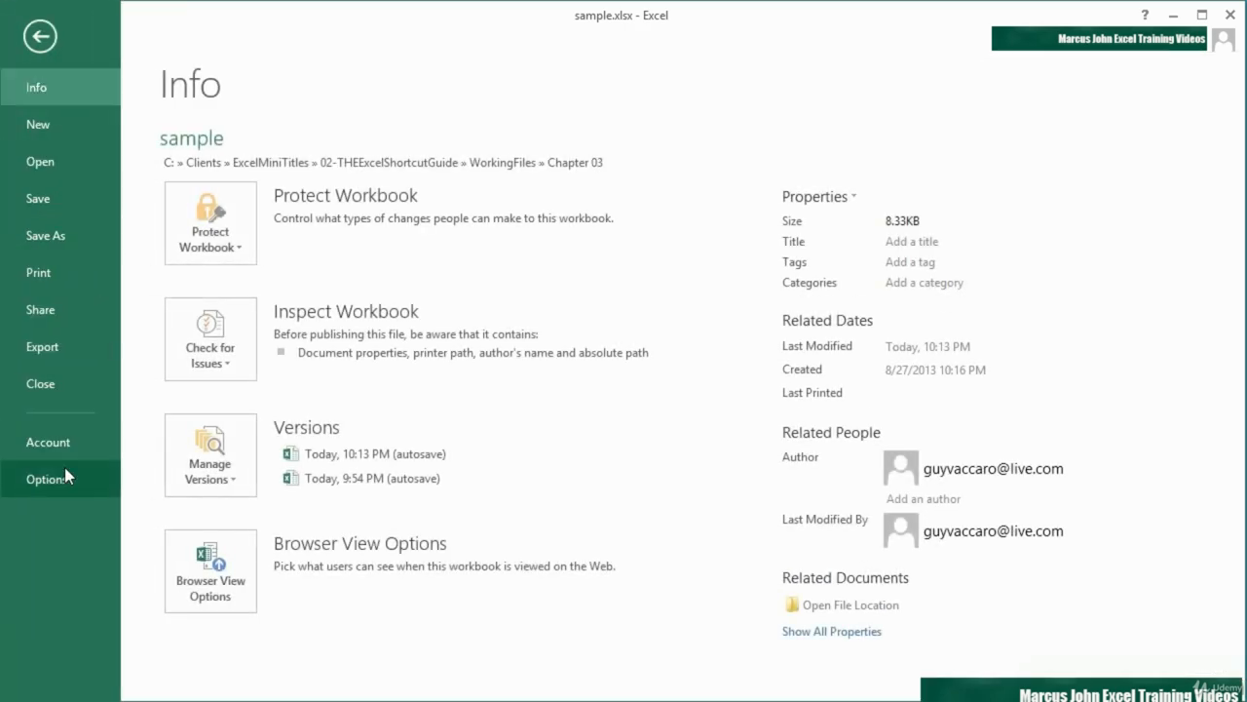
In the advanced options, enable Show sheet right-to-left for Sheet2, keep Sheet2 as the target worksheet, and apply
{"action": "left_click", "coordinate": [64, 477]}
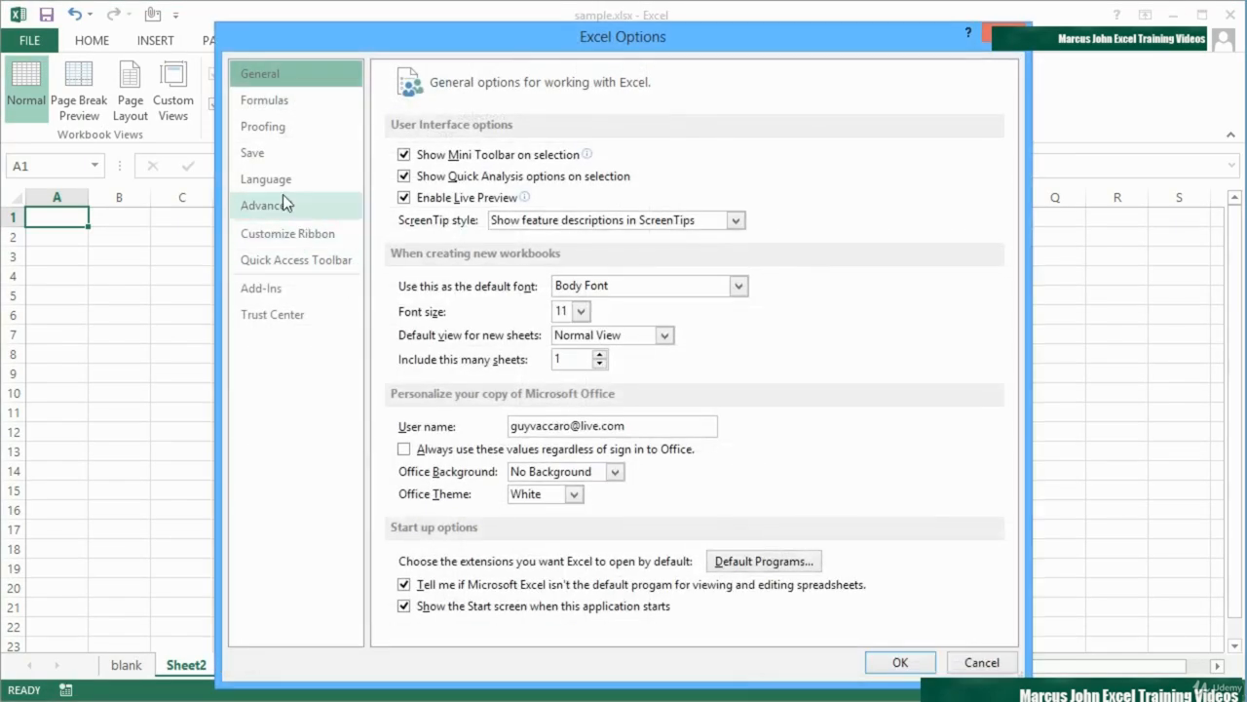
{"action": "left_click", "coordinate": [281, 205]}
{"action": "scroll", "coordinate": [408, 370], "scroll_direction": "down", "scroll_amount": 15}
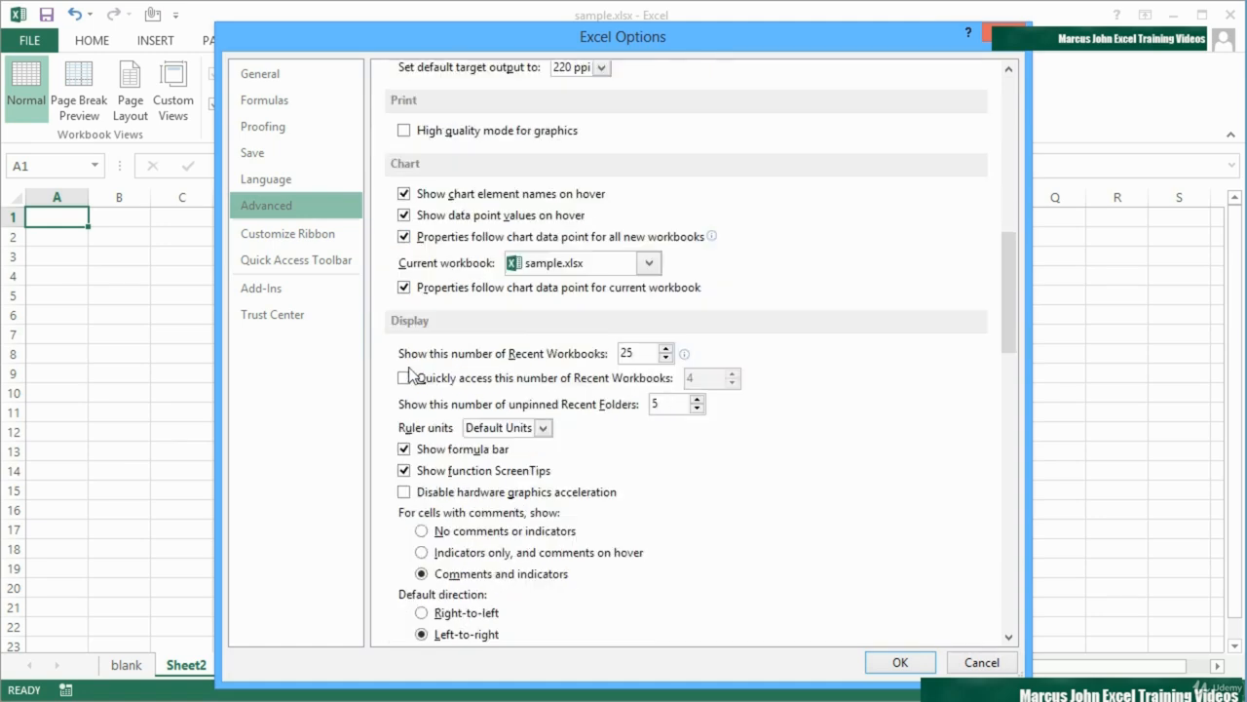
{"action": "scroll", "coordinate": [410, 373], "scroll_direction": "down", "scroll_amount": 3}
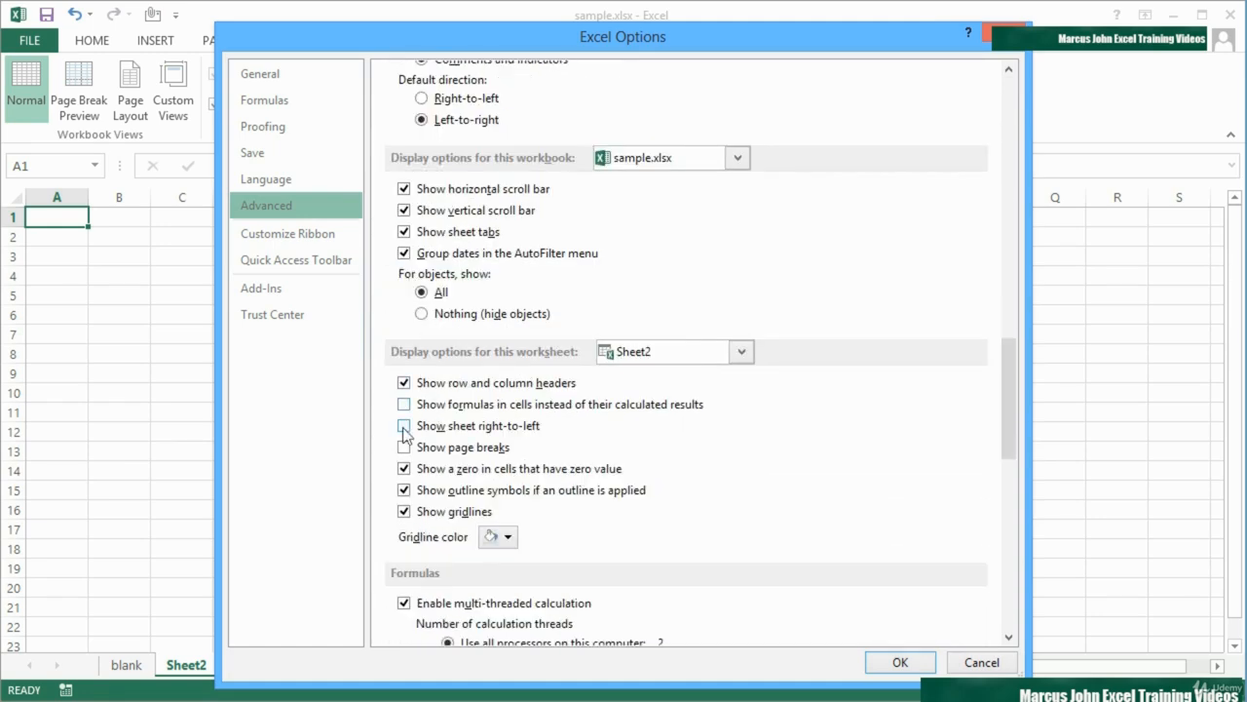
{"action": "left_click", "coordinate": [407, 427]}
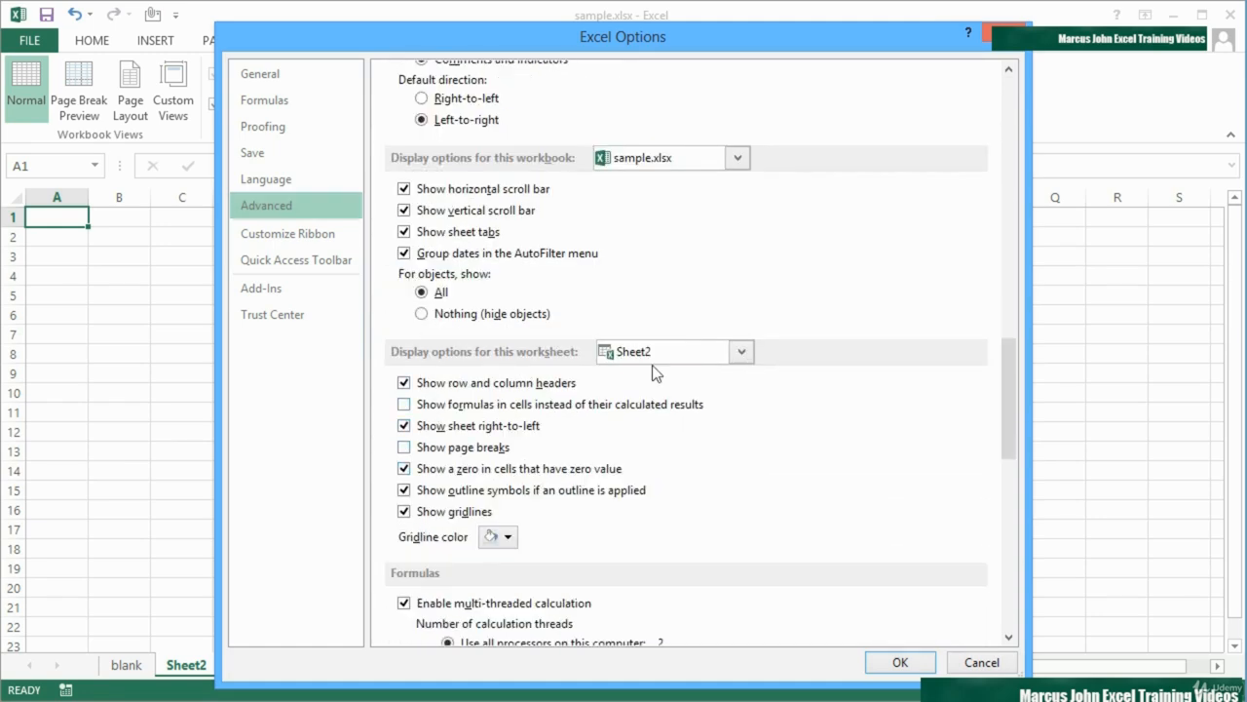
{"action": "left_click", "coordinate": [742, 353]}
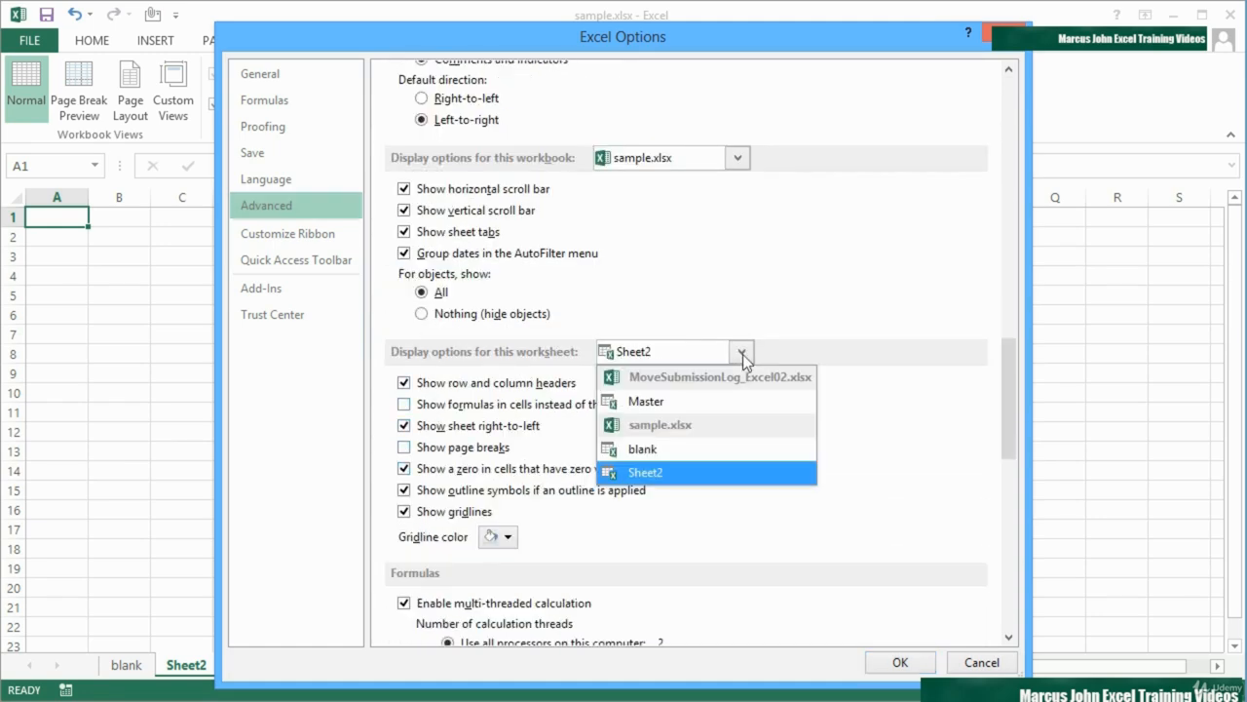
{"action": "left_click", "coordinate": [682, 471]}
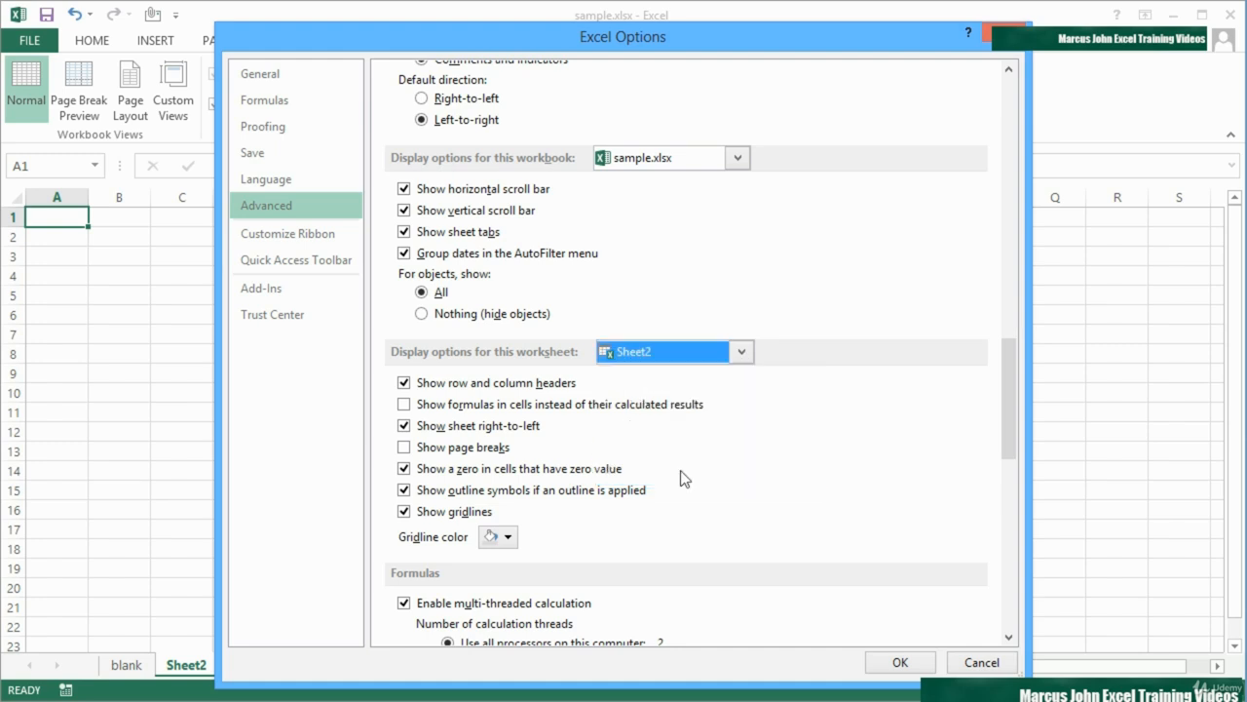
{"action": "left_click", "coordinate": [900, 663]}
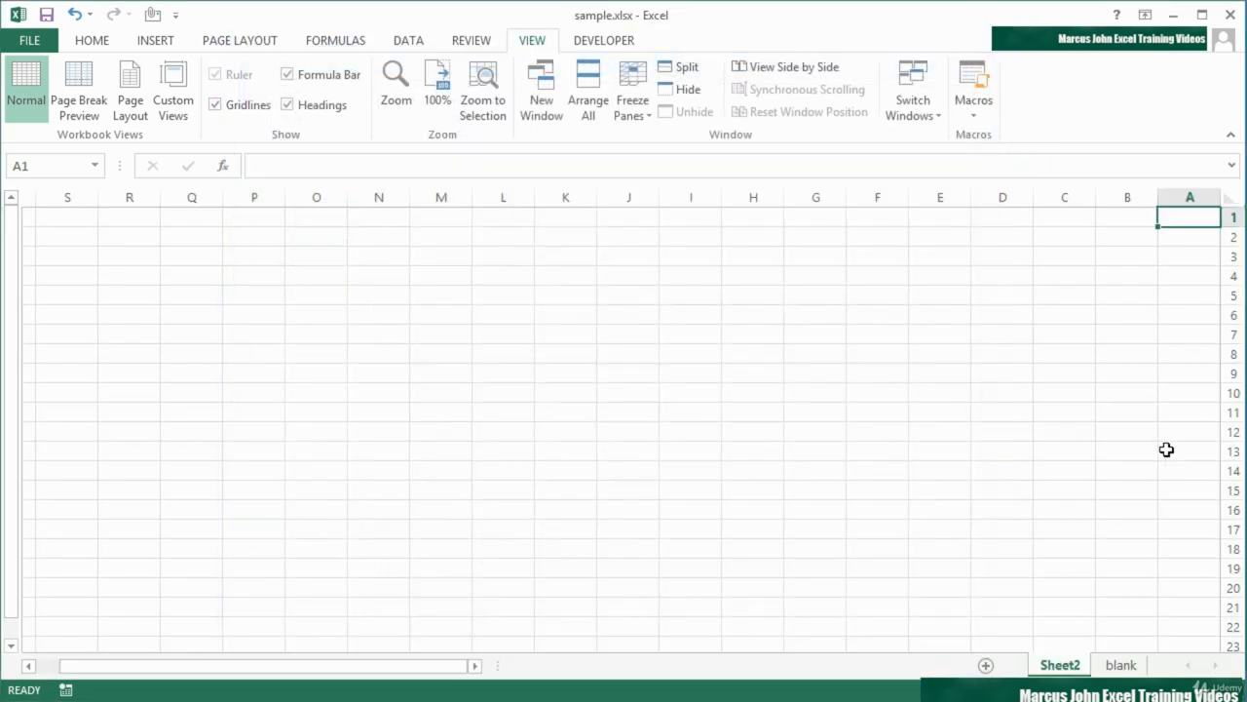
From the blank sheet, open the advanced options and check the workbook choices for the display options, keeping sample.xlsx
{"action": "left_click", "coordinate": [1119, 665]}
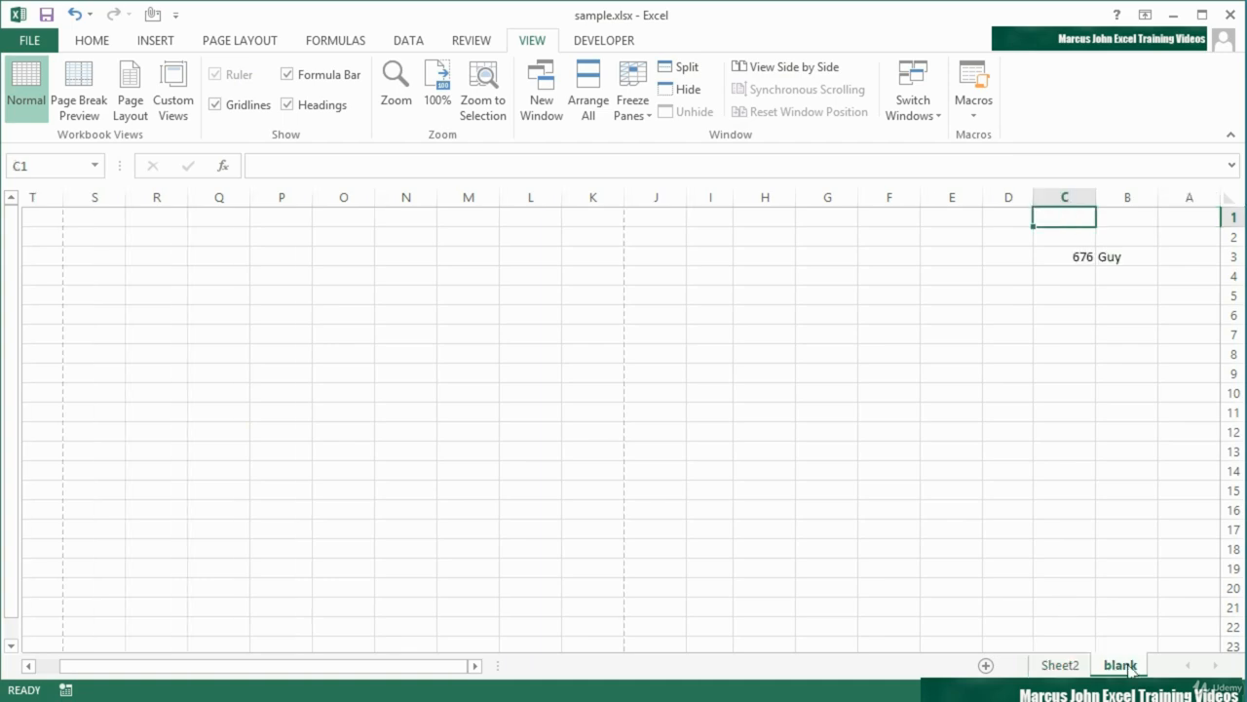
{"action": "left_click", "coordinate": [39, 40]}
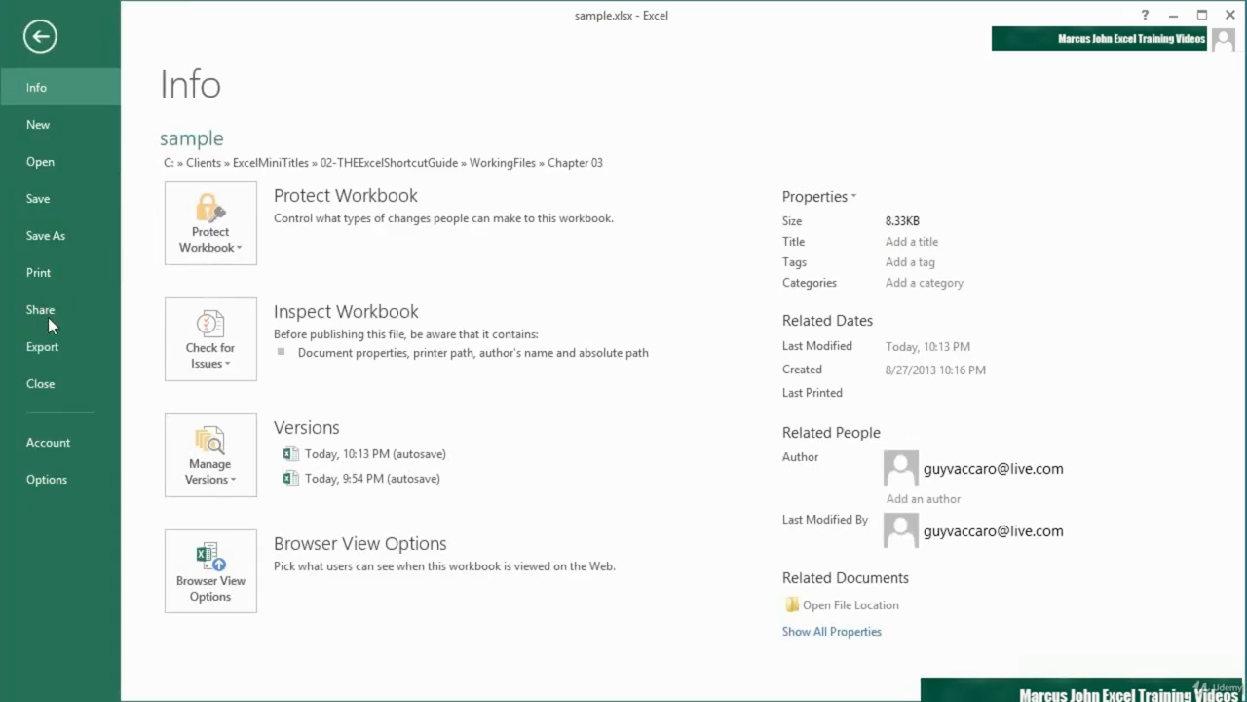
{"action": "left_click", "coordinate": [52, 475]}
{"action": "left_click", "coordinate": [304, 205]}
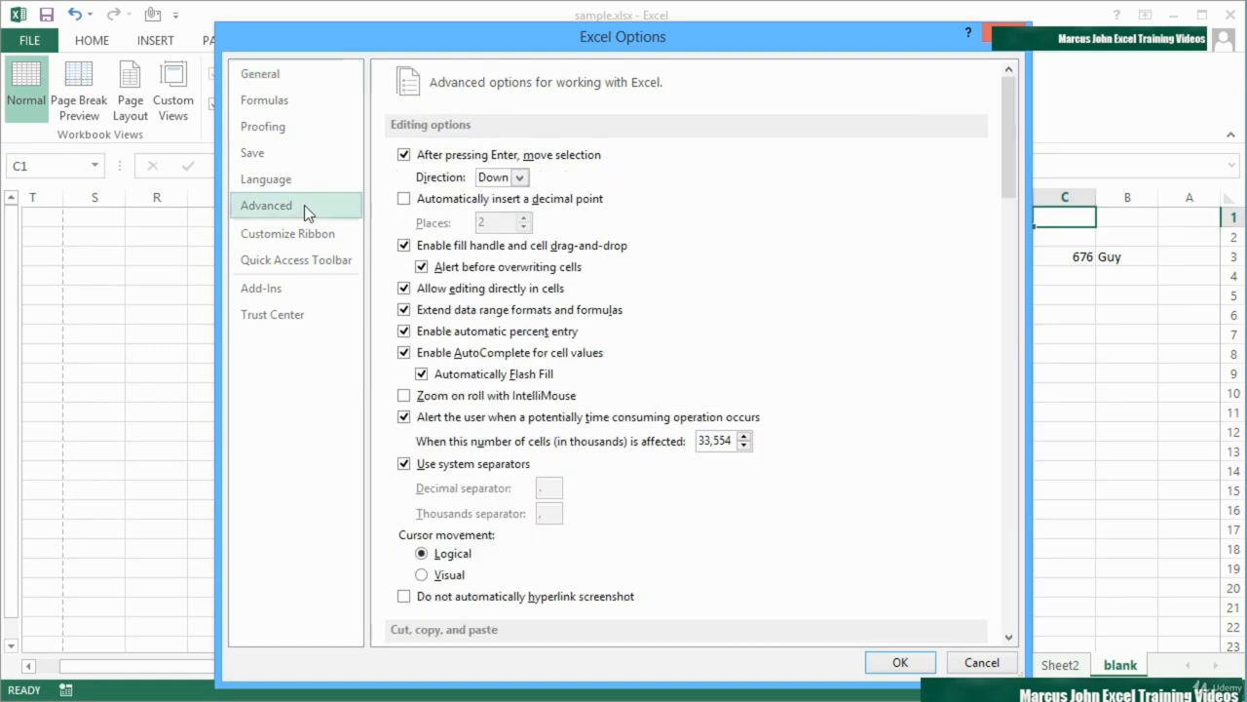
{"action": "scroll", "coordinate": [502, 415], "scroll_direction": "down", "scroll_amount": 5}
{"action": "scroll", "coordinate": [502, 415], "scroll_direction": "down", "scroll_amount": 8}
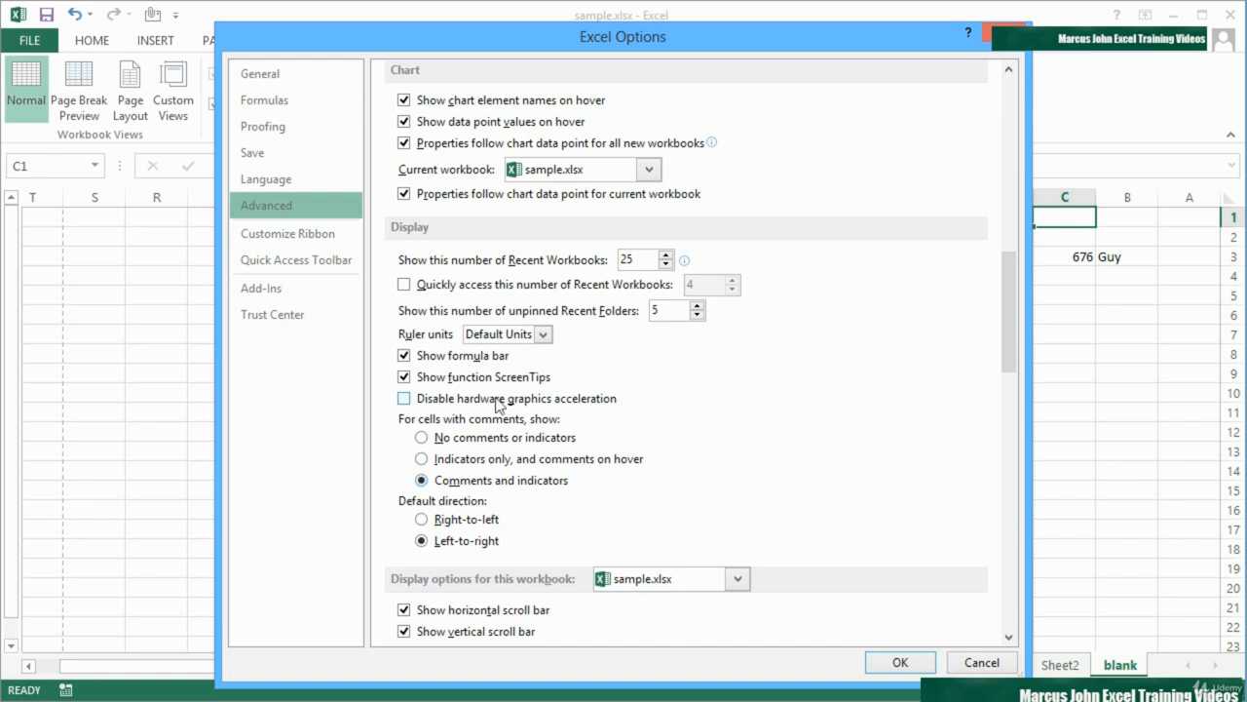
{"action": "scroll", "coordinate": [564, 493], "scroll_direction": "down", "scroll_amount": 1}
{"action": "scroll", "coordinate": [563, 492], "scroll_direction": "down", "scroll_amount": 3}
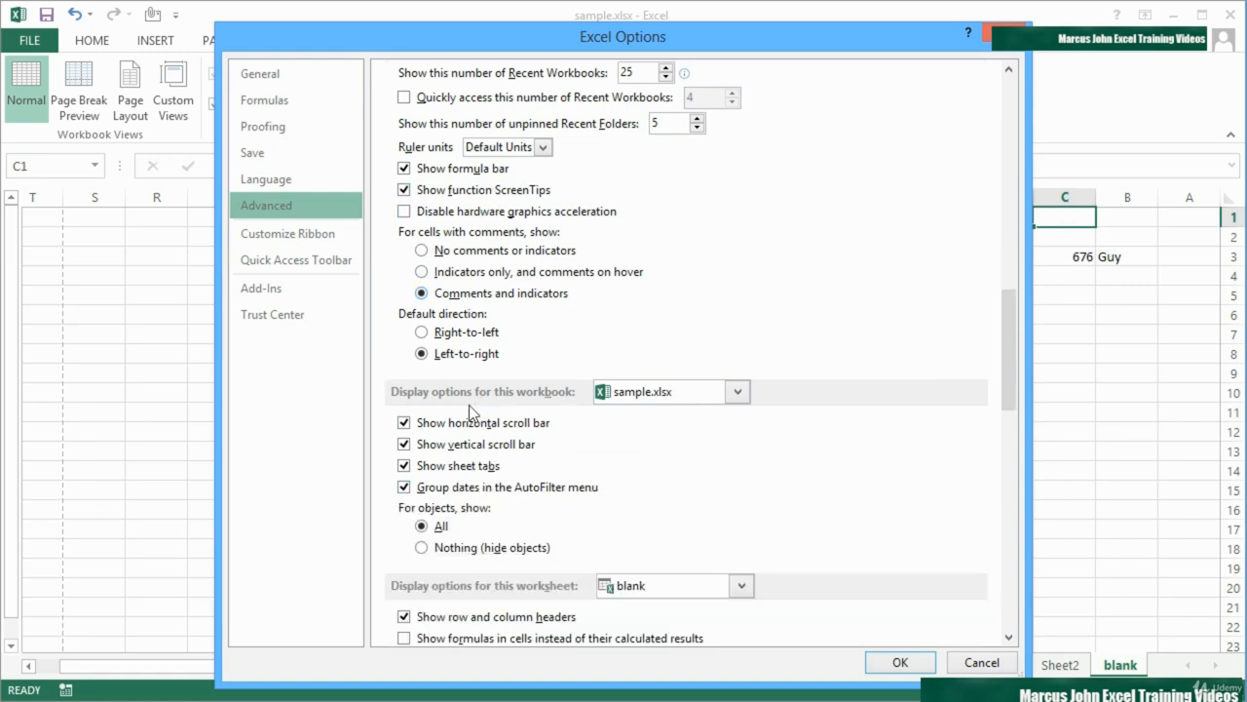
{"action": "left_click", "coordinate": [661, 394]}
{"action": "left_click", "coordinate": [665, 397]}
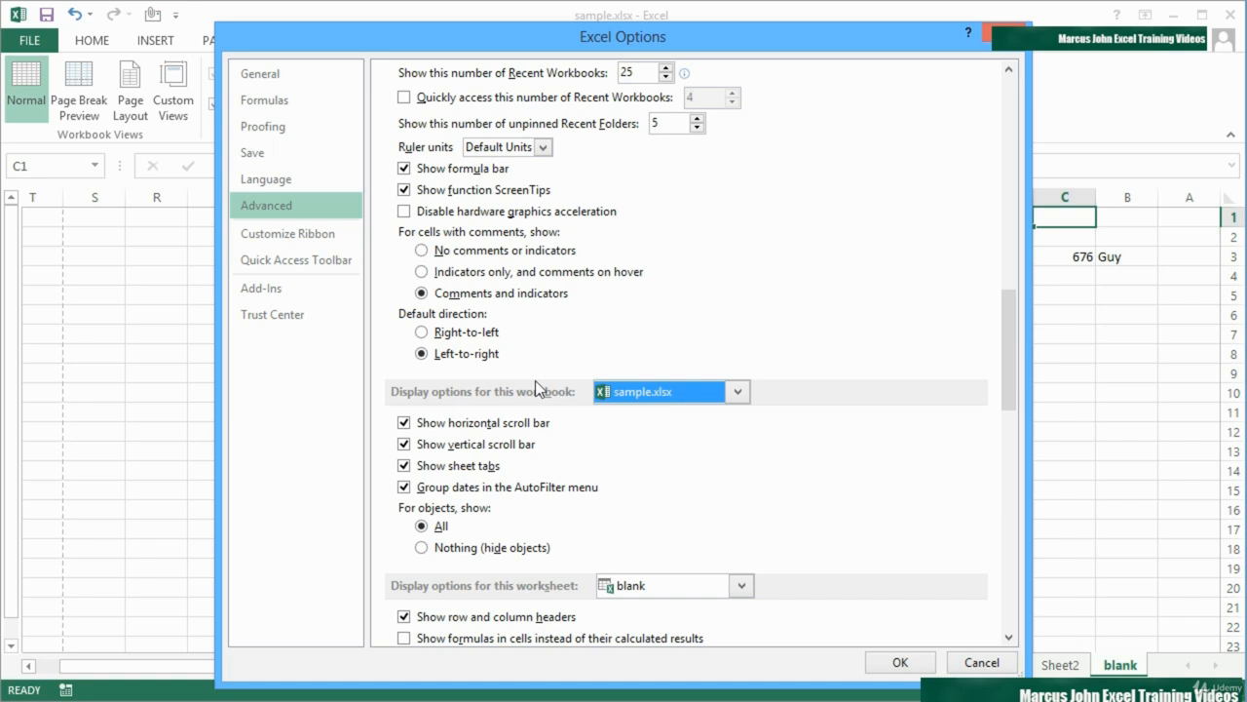
Check the worksheet choices for the display options, keep blank, and turn off Show sheet right-to-left
{"action": "scroll", "coordinate": [535, 380], "scroll_direction": "down", "scroll_amount": 5}
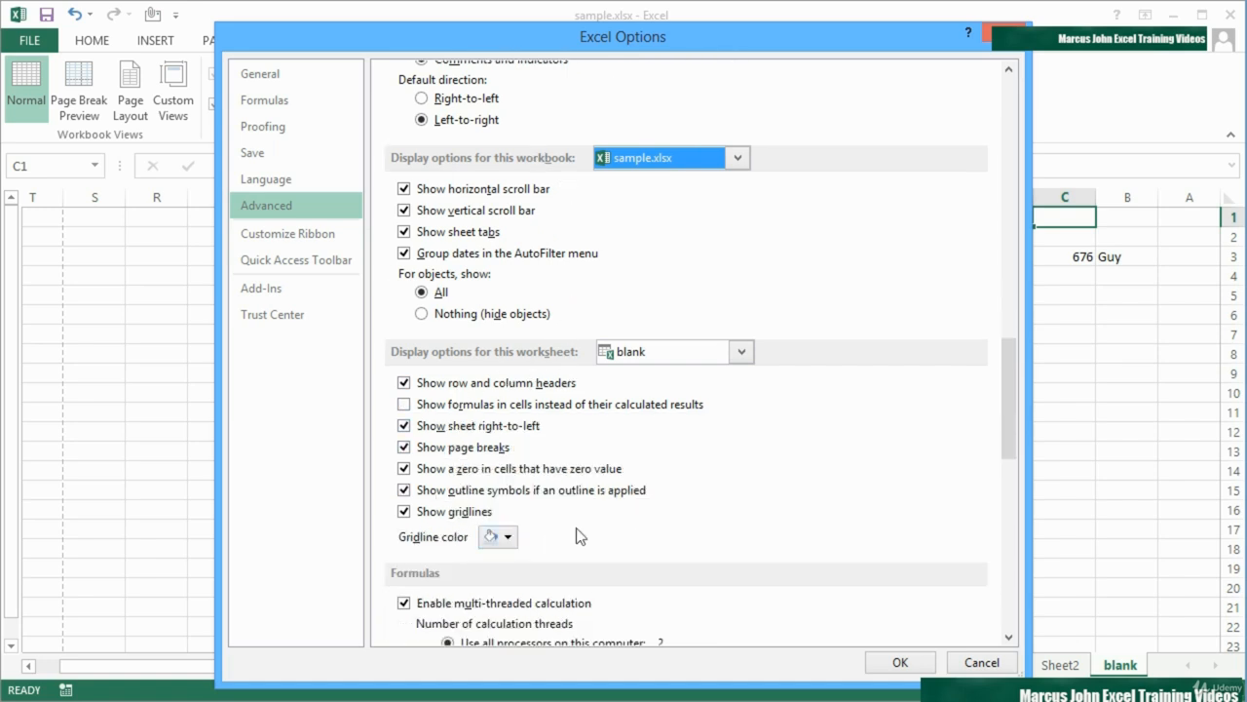
{"action": "left_click", "coordinate": [745, 350]}
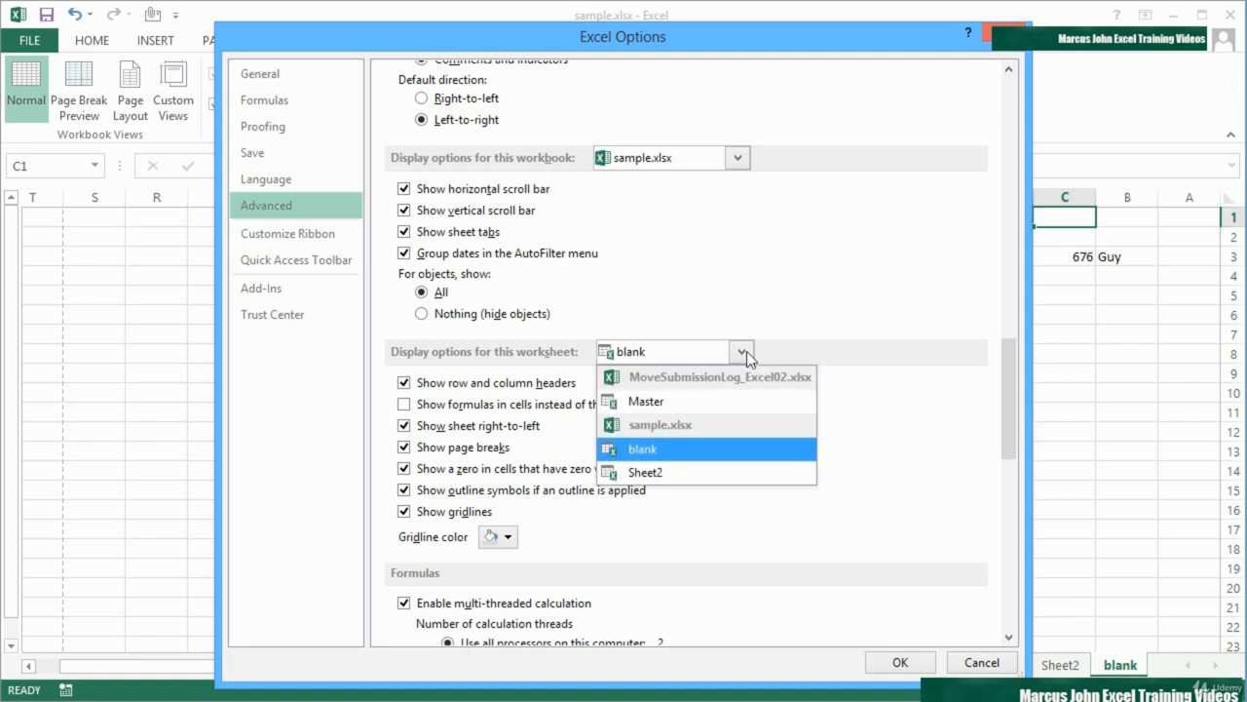
{"action": "left_click", "coordinate": [850, 422]}
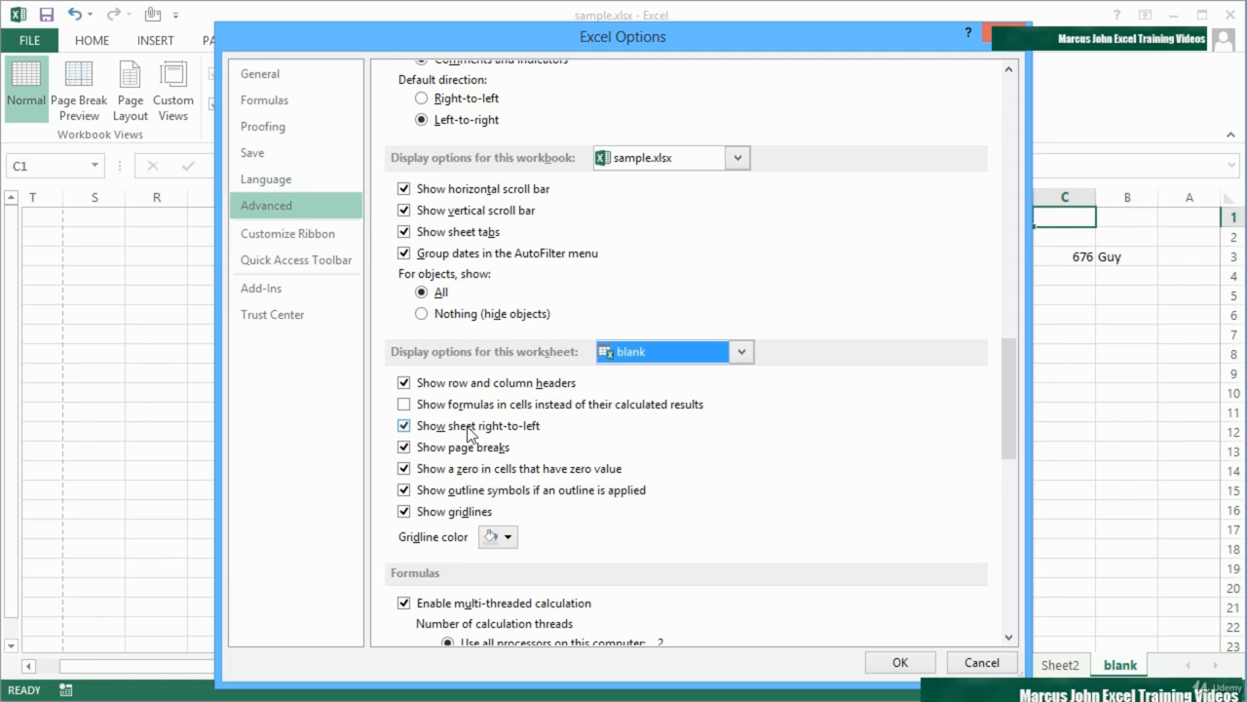
{"action": "left_click", "coordinate": [405, 428]}
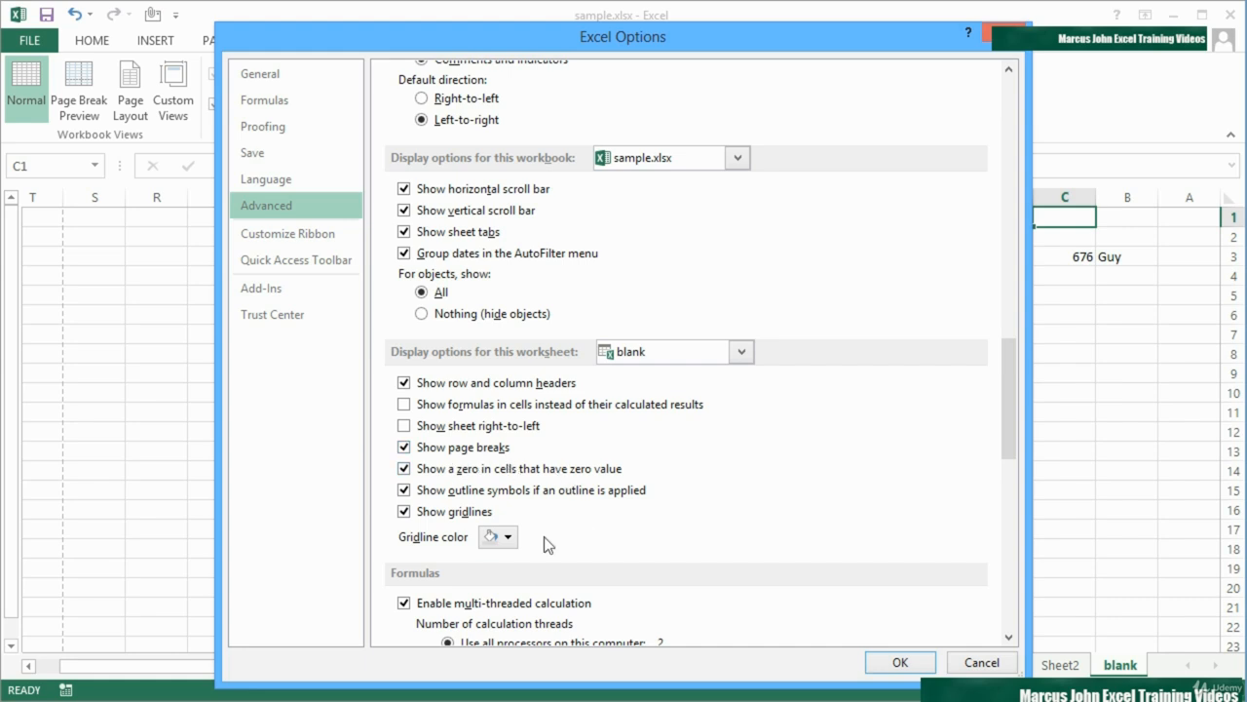
Set the blank sheet's gridline color to orange and apply the options
{"action": "left_click", "coordinate": [511, 538]}
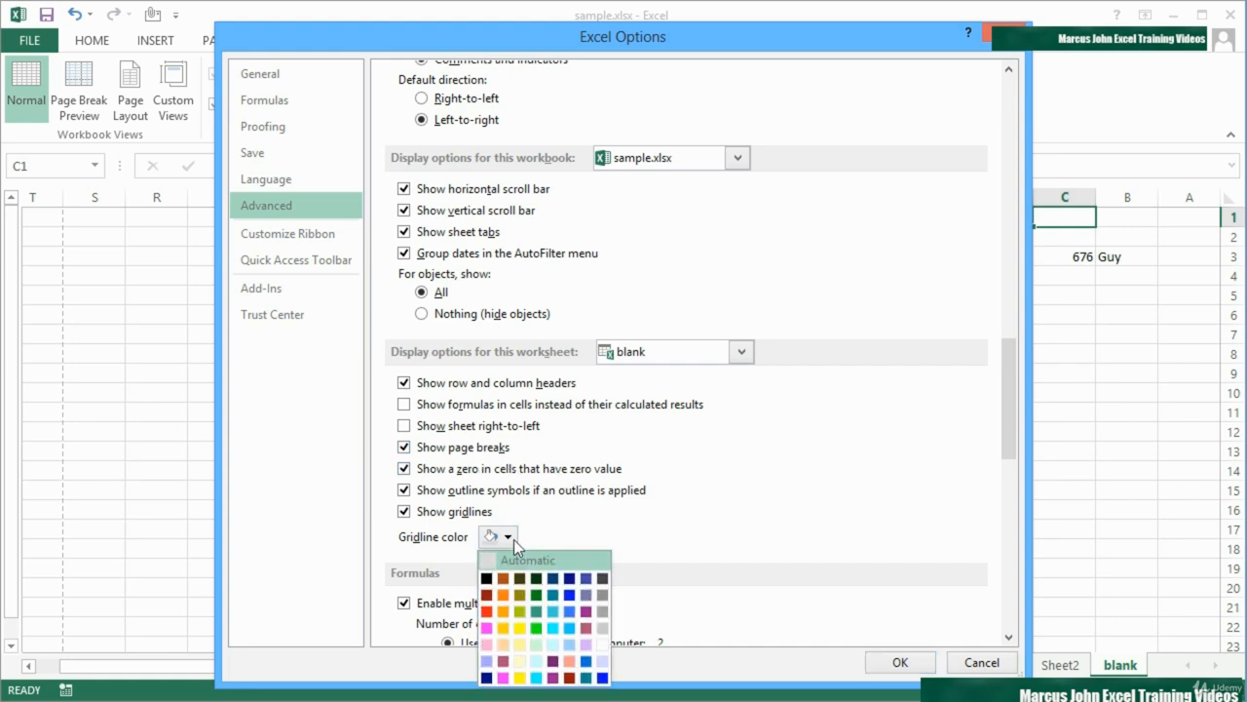
{"action": "left_click", "coordinate": [504, 596]}
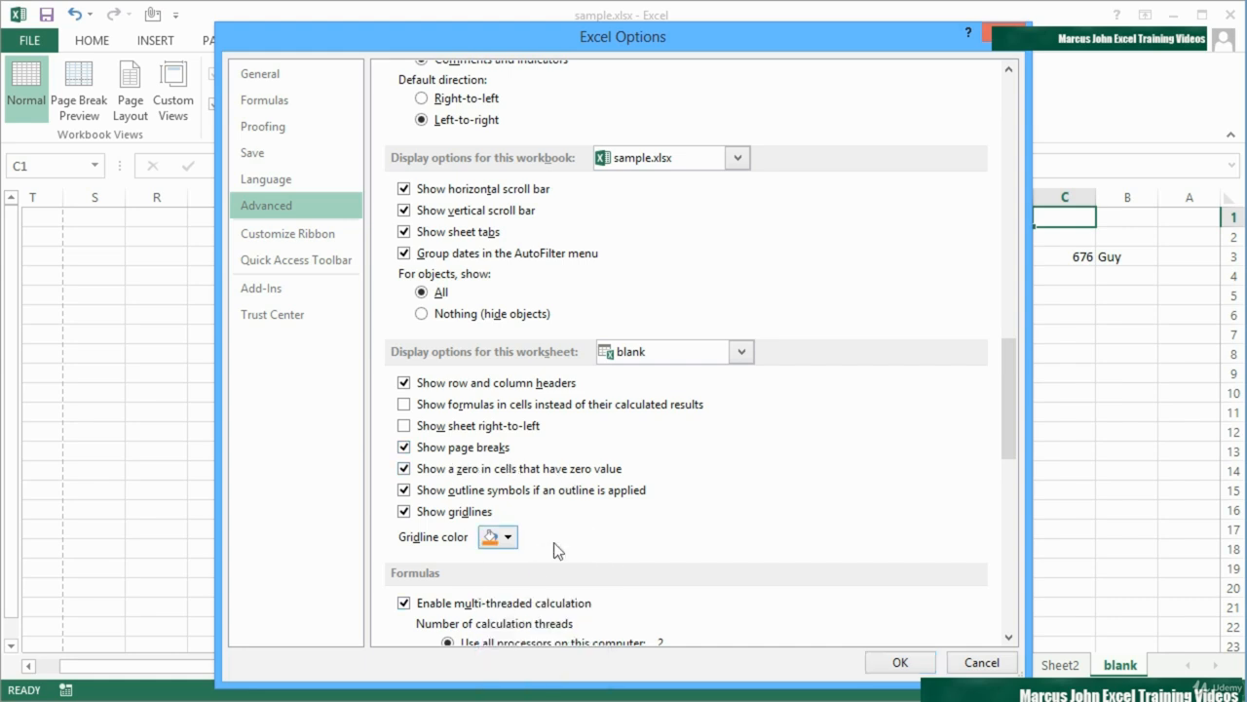
{"action": "left_click", "coordinate": [900, 660]}
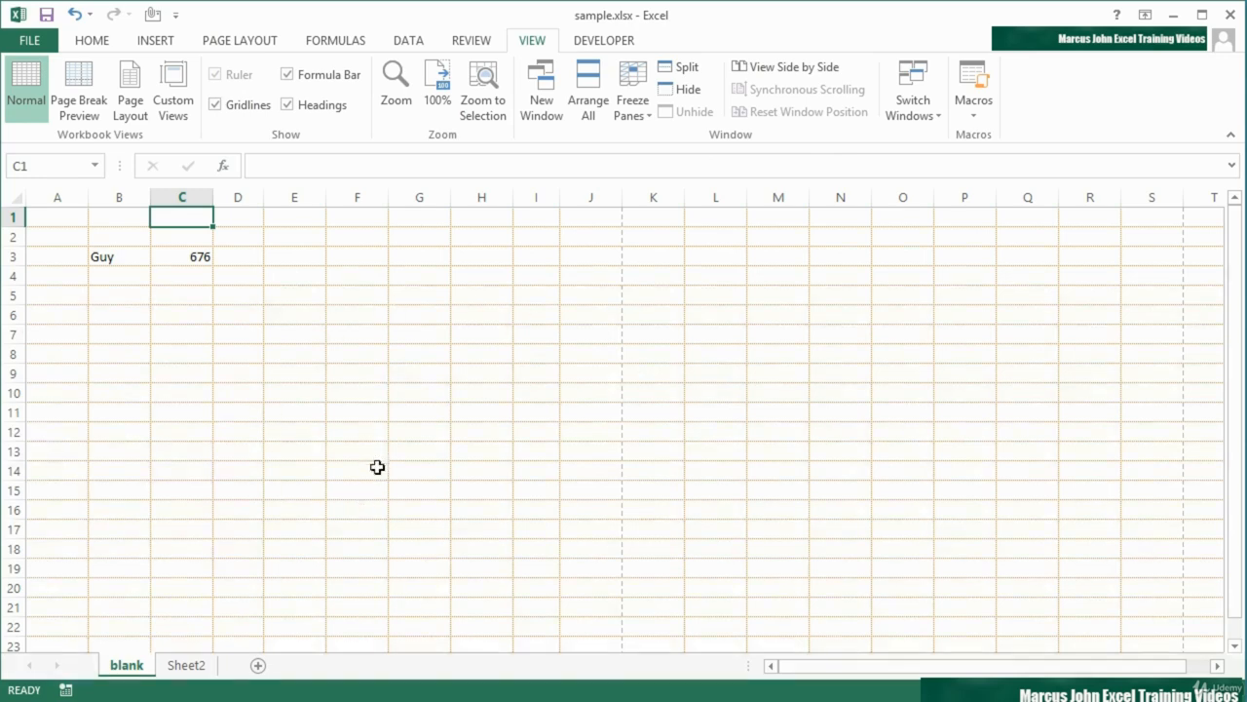
Switch to Sheet2 and turn off Show sheet right-to-left for it in the advanced options
{"action": "left_click", "coordinate": [186, 666]}
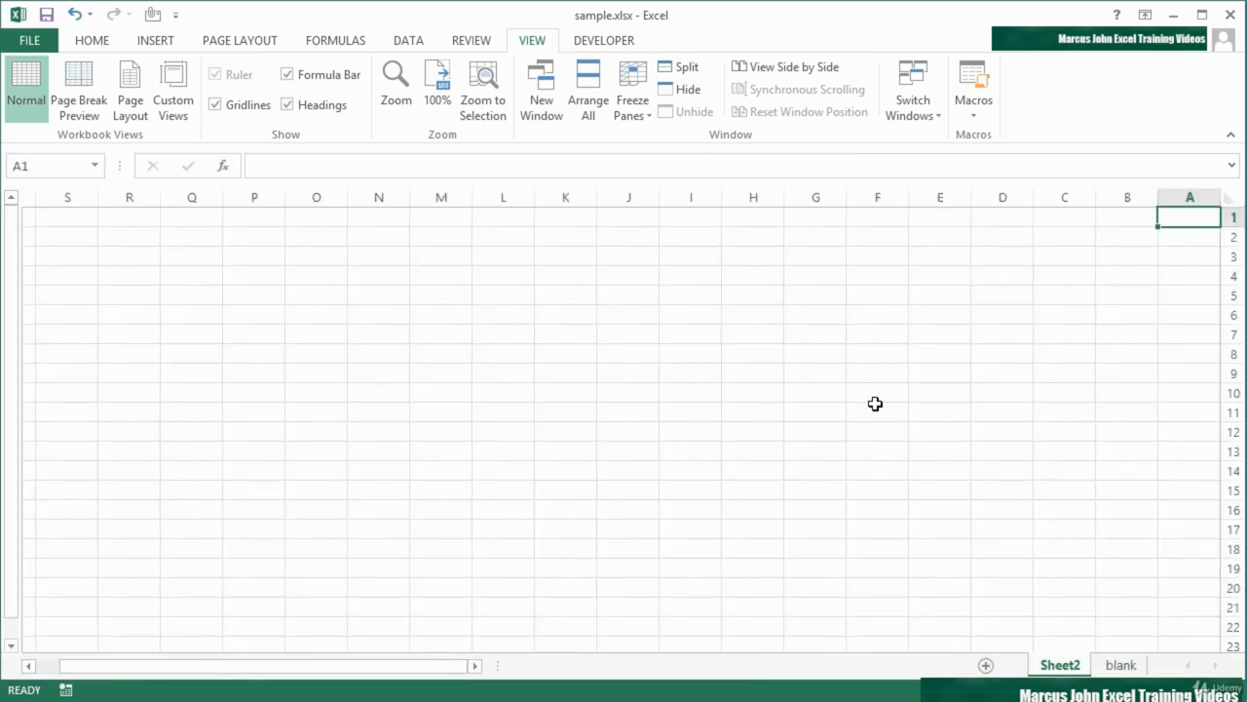
{"action": "left_click", "coordinate": [31, 42]}
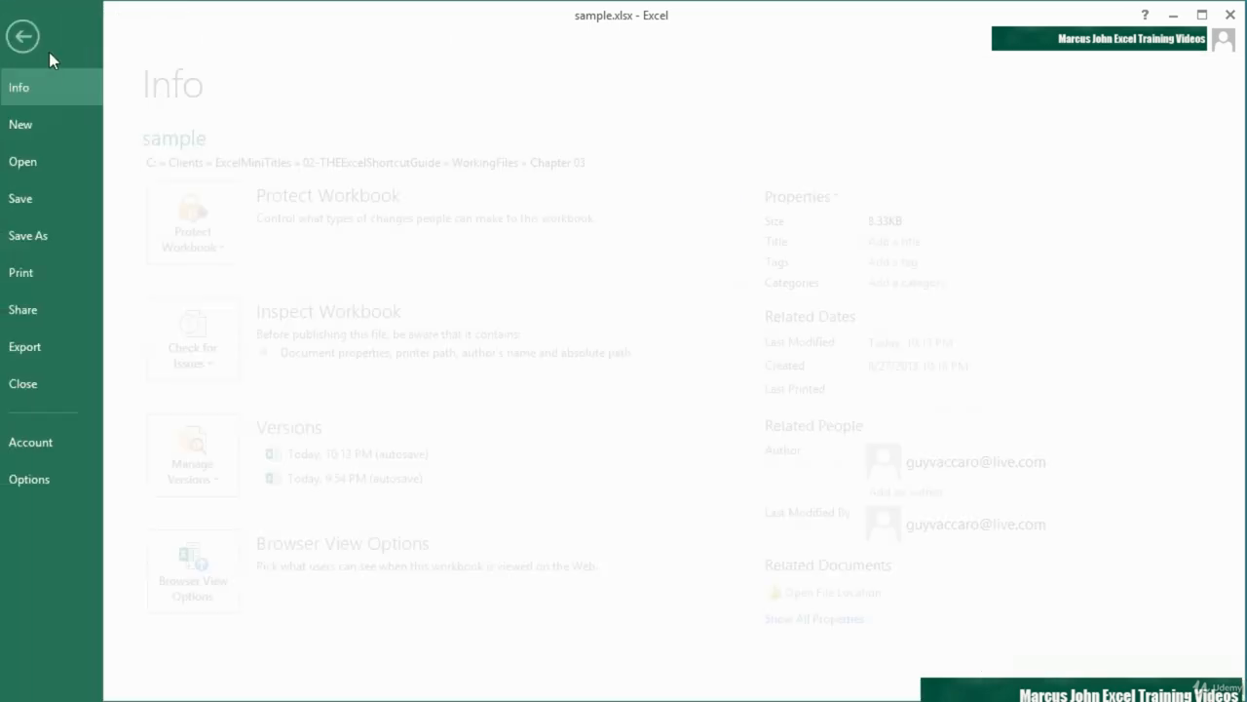
{"action": "left_click", "coordinate": [69, 477]}
{"action": "left_click", "coordinate": [279, 205]}
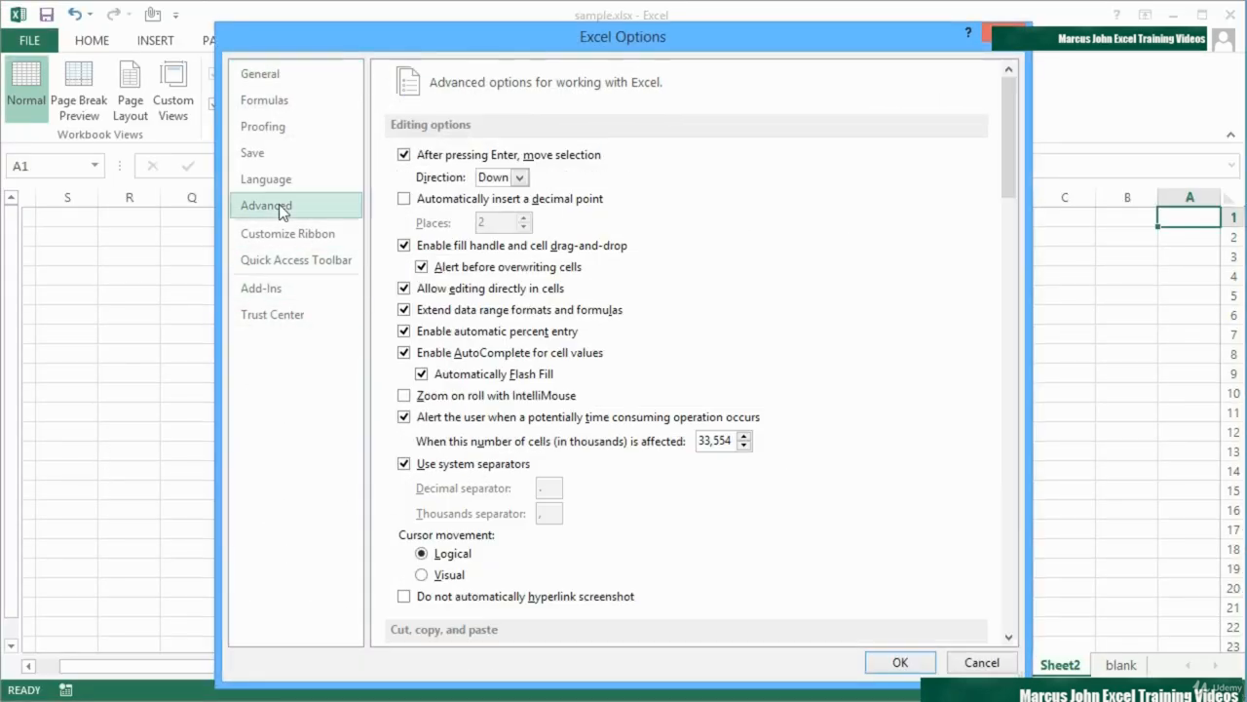
{"action": "scroll", "coordinate": [543, 459], "scroll_direction": "down", "scroll_amount": 8}
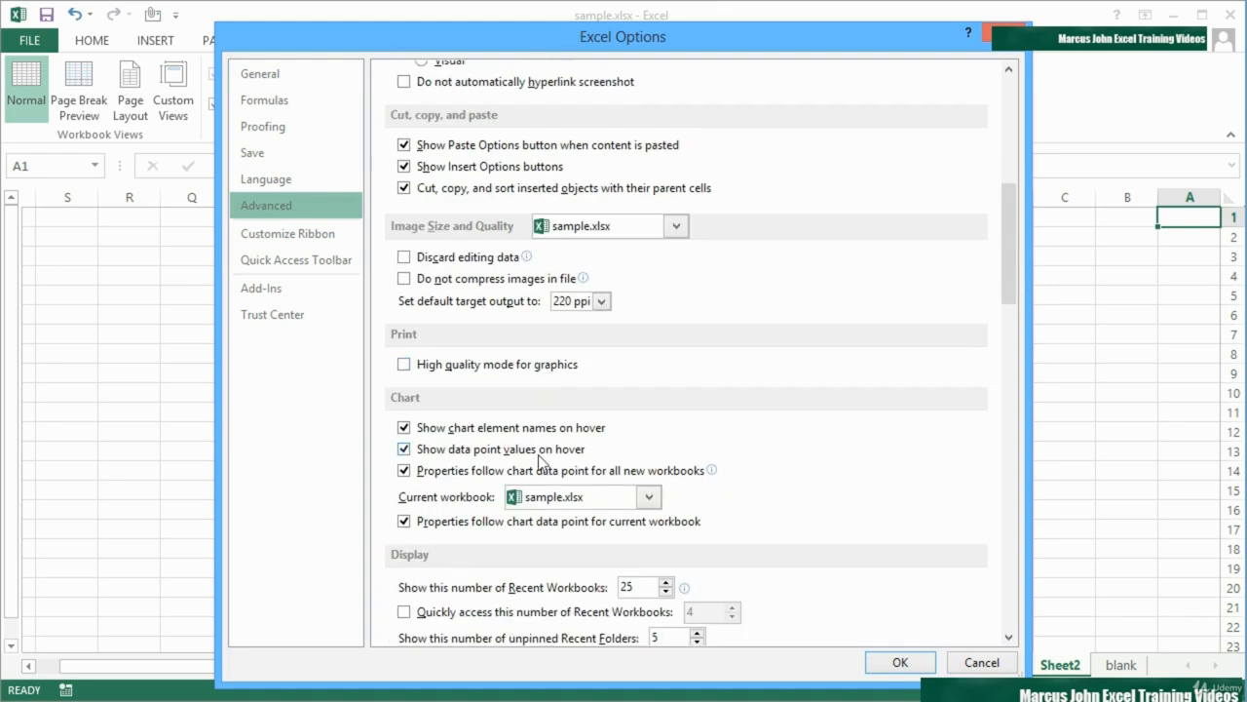
{"action": "scroll", "coordinate": [541, 459], "scroll_direction": "down", "scroll_amount": 8}
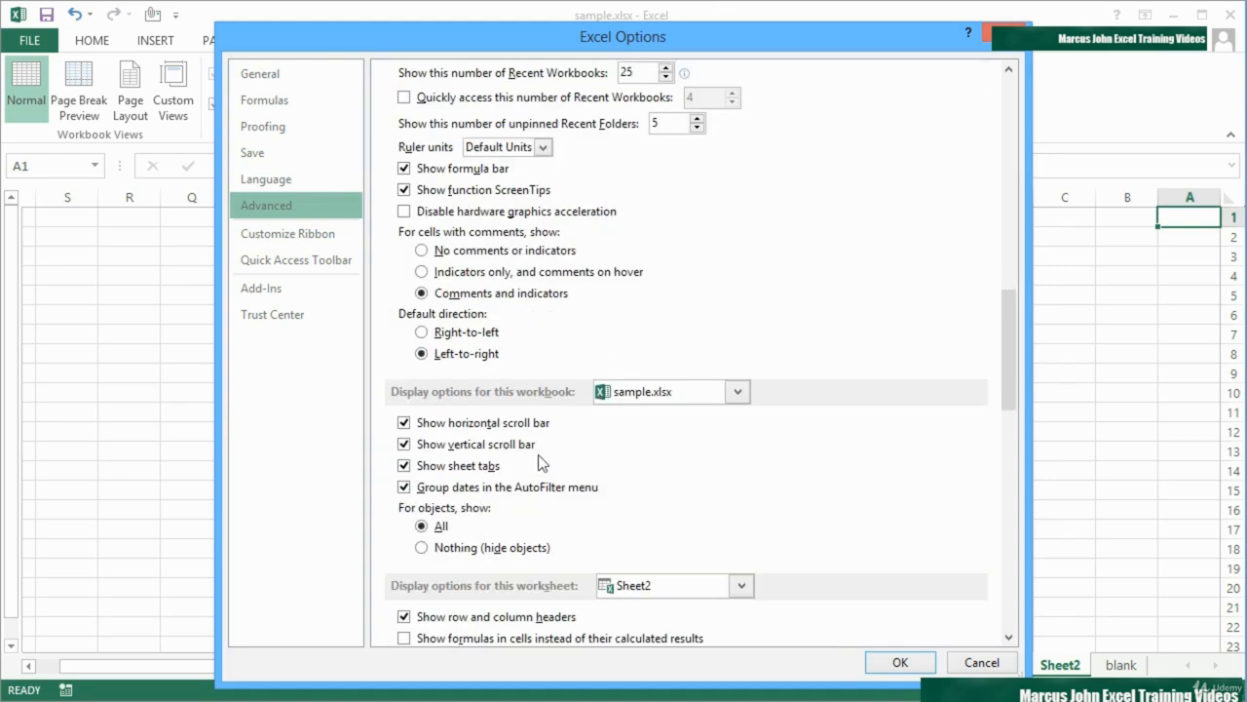
{"action": "scroll", "coordinate": [539, 461], "scroll_direction": "down", "scroll_amount": 5}
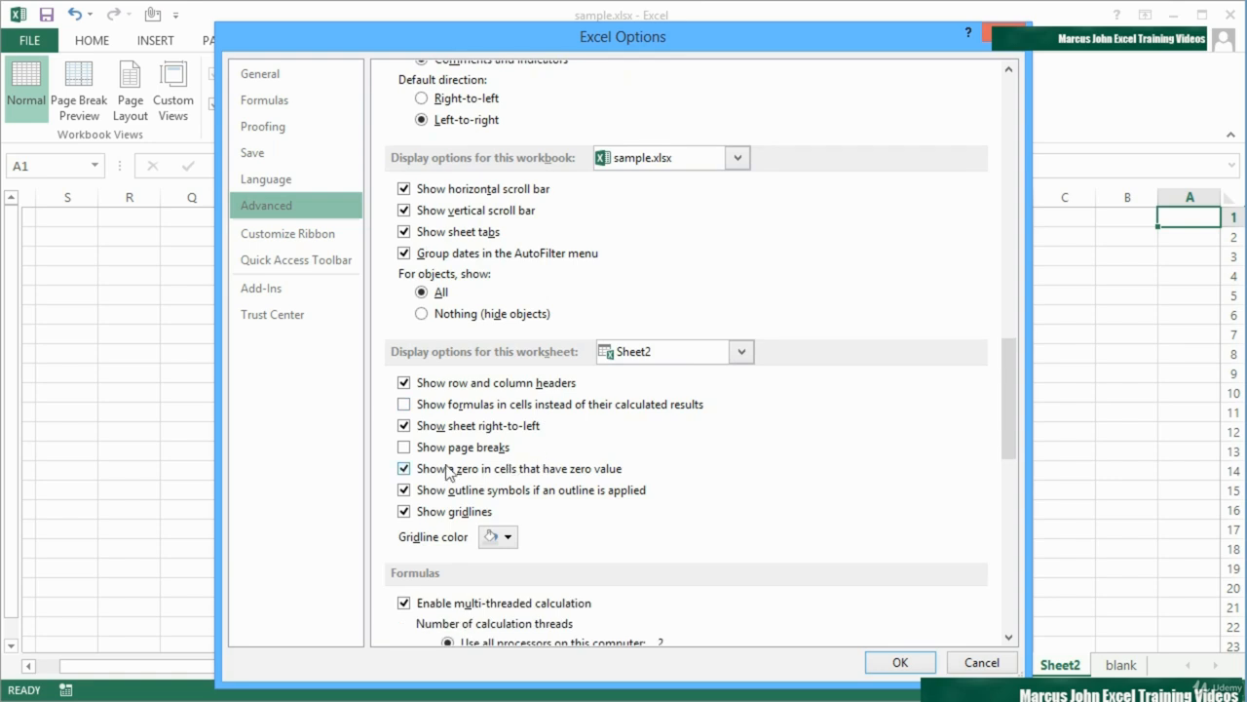
{"action": "left_click", "coordinate": [403, 427]}
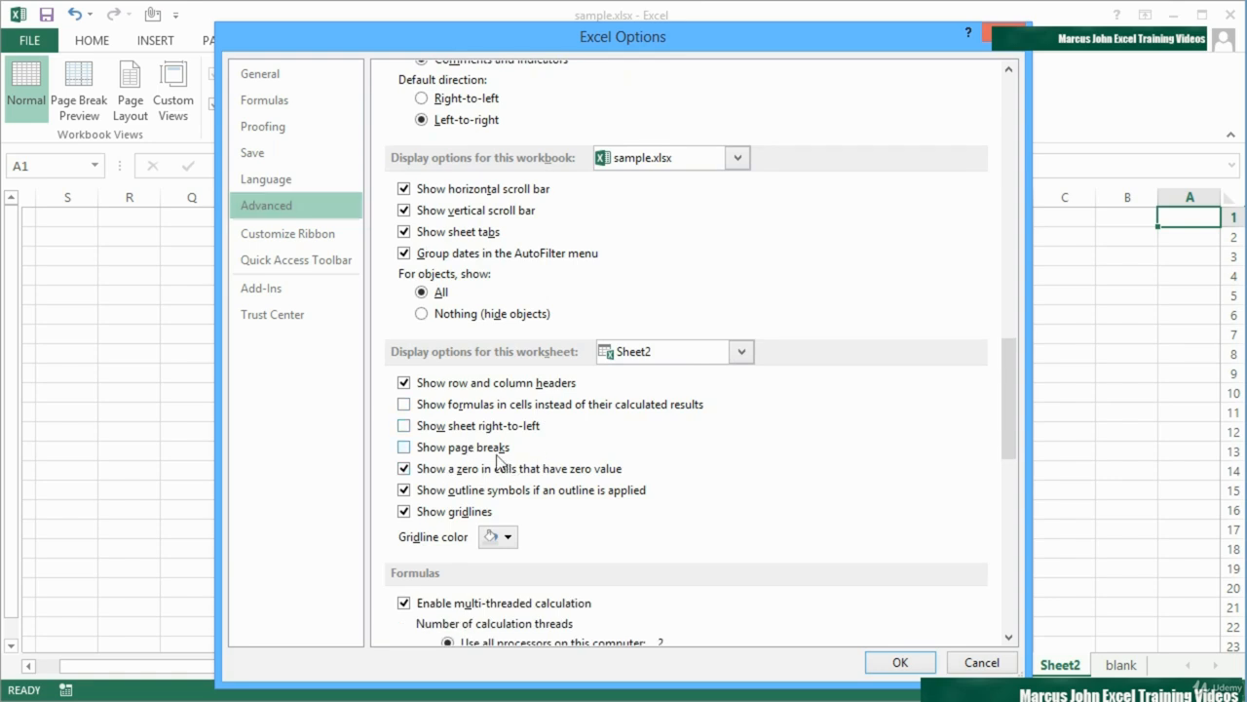
Set Sheet2's gridline color to dark yellow, apply the options, and switch to the blank sheet
{"action": "left_click", "coordinate": [514, 538]}
{"action": "left_click", "coordinate": [524, 599]}
{"action": "left_click", "coordinate": [901, 662]}
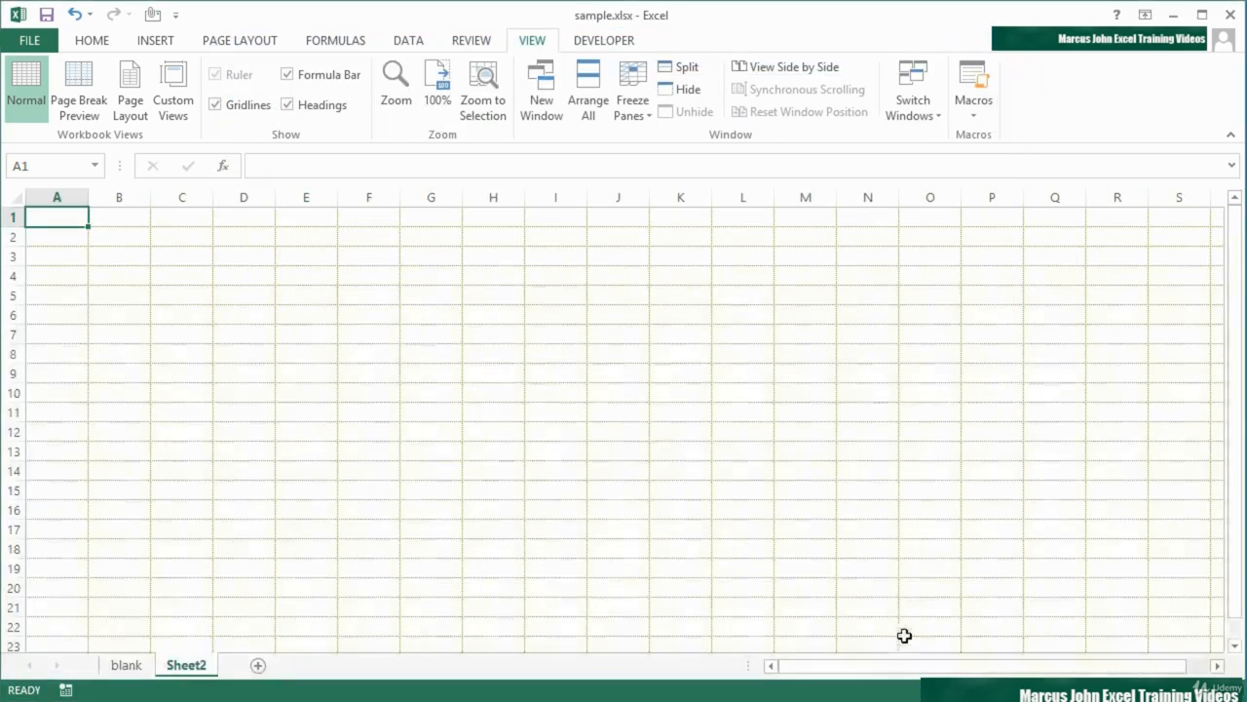
{"action": "left_click", "coordinate": [146, 668]}
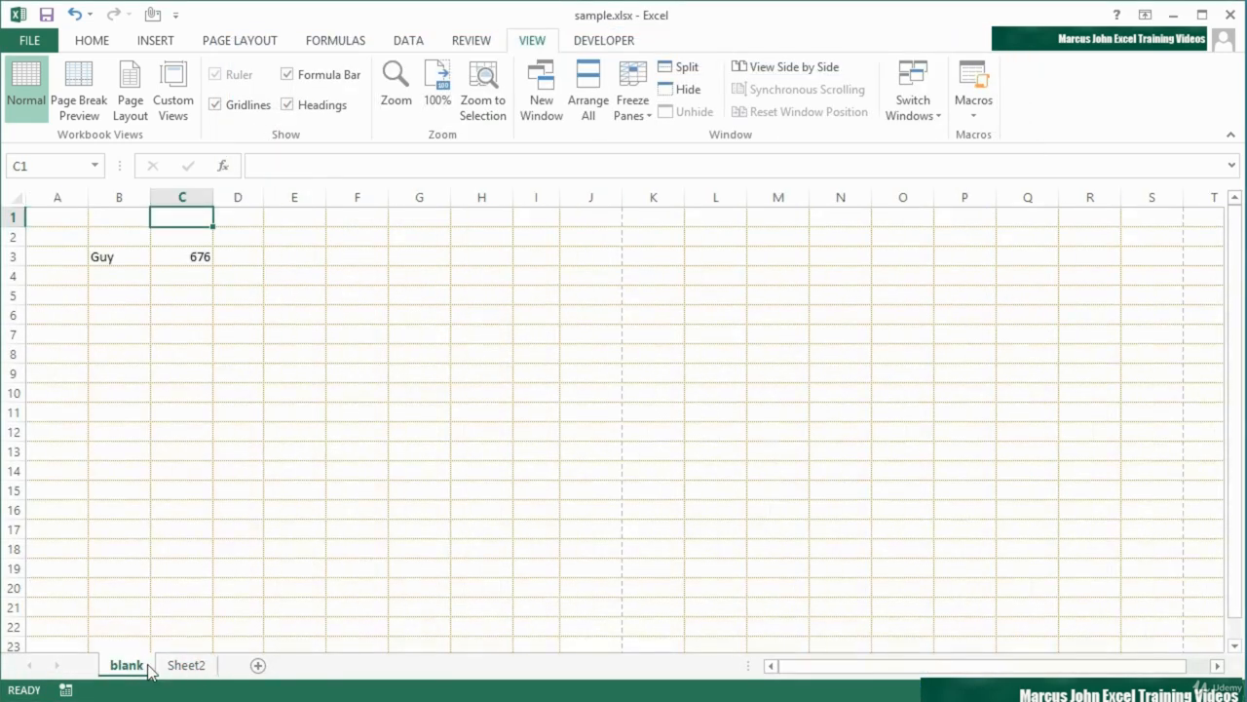